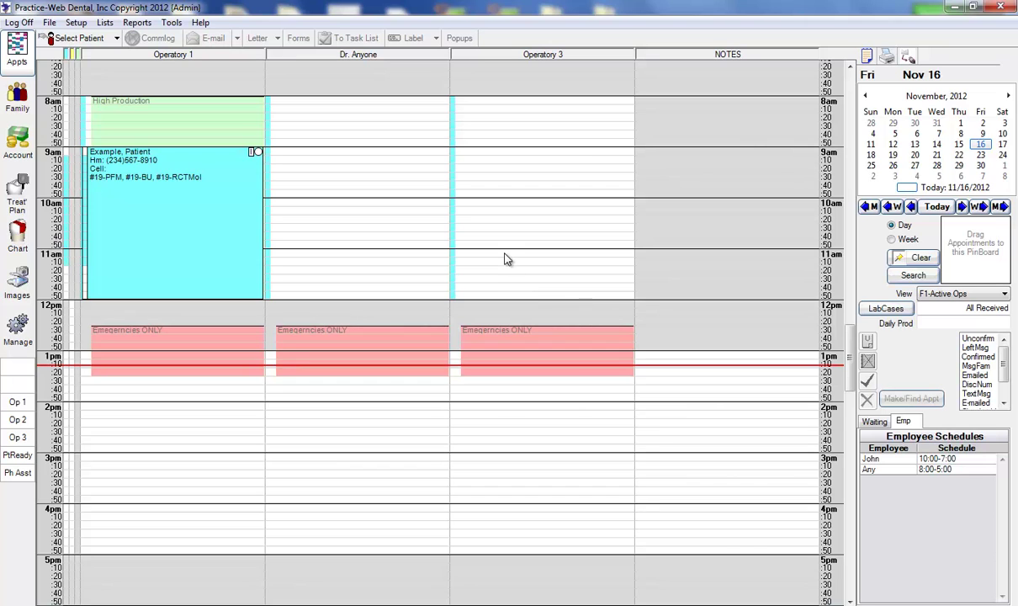
- Create new patient Bob Smith from the 11am Operatory 3 slot's patient search
left_click(505, 254)
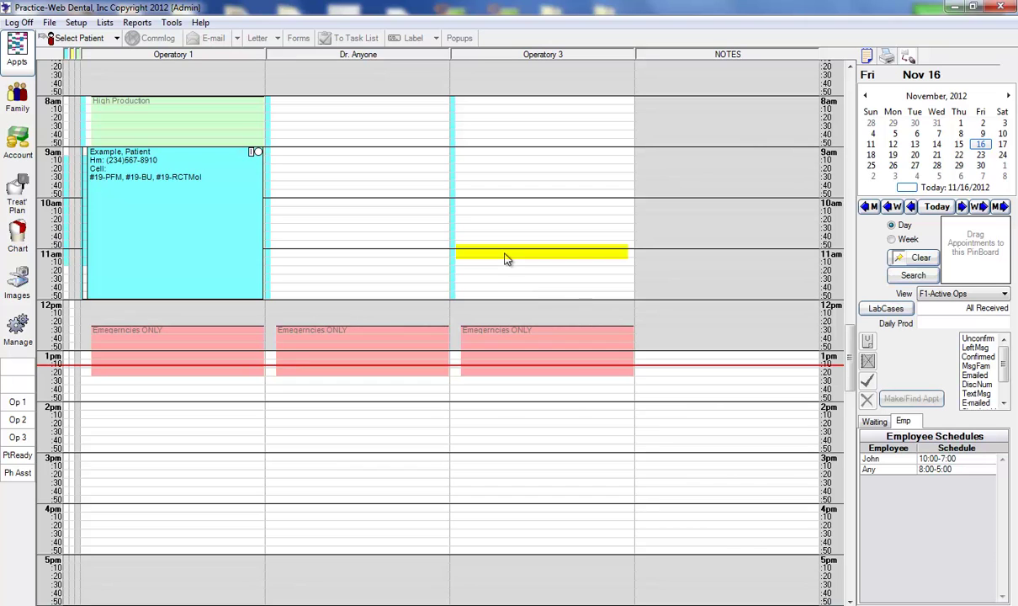
double_click(505, 257)
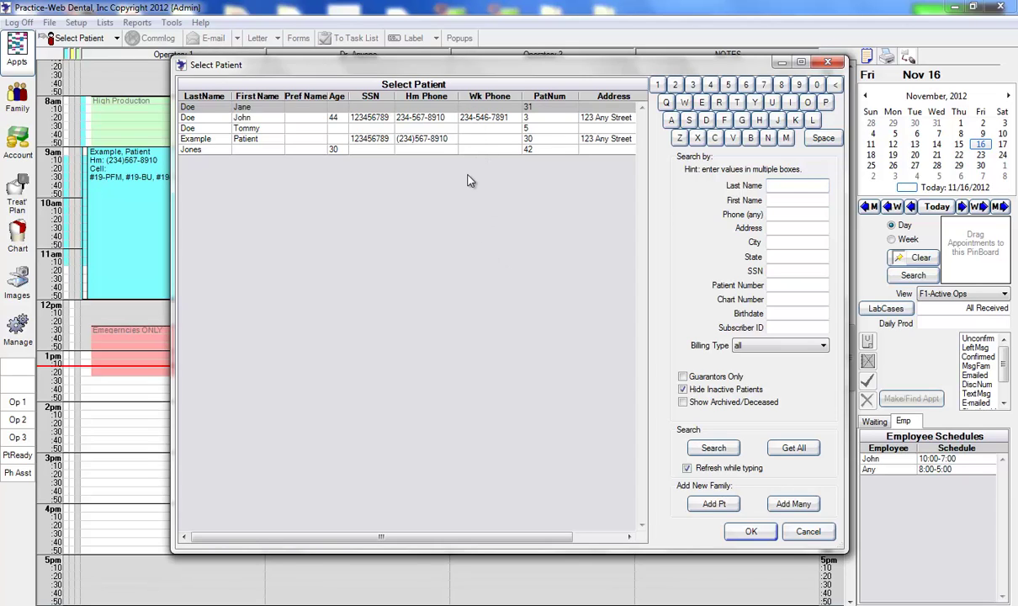
type("Smith")
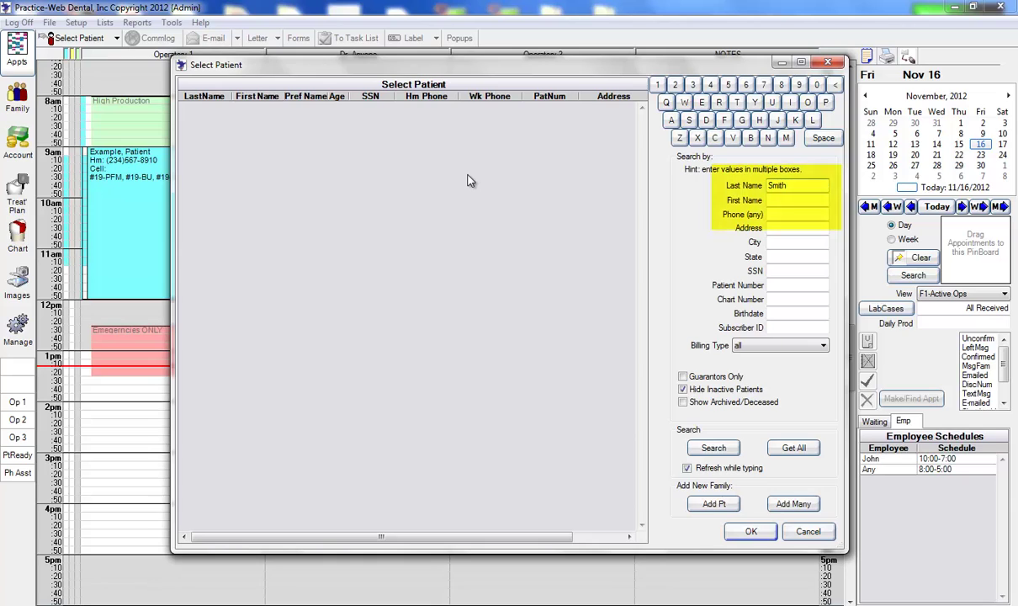
key("Tab")
type("Bob")
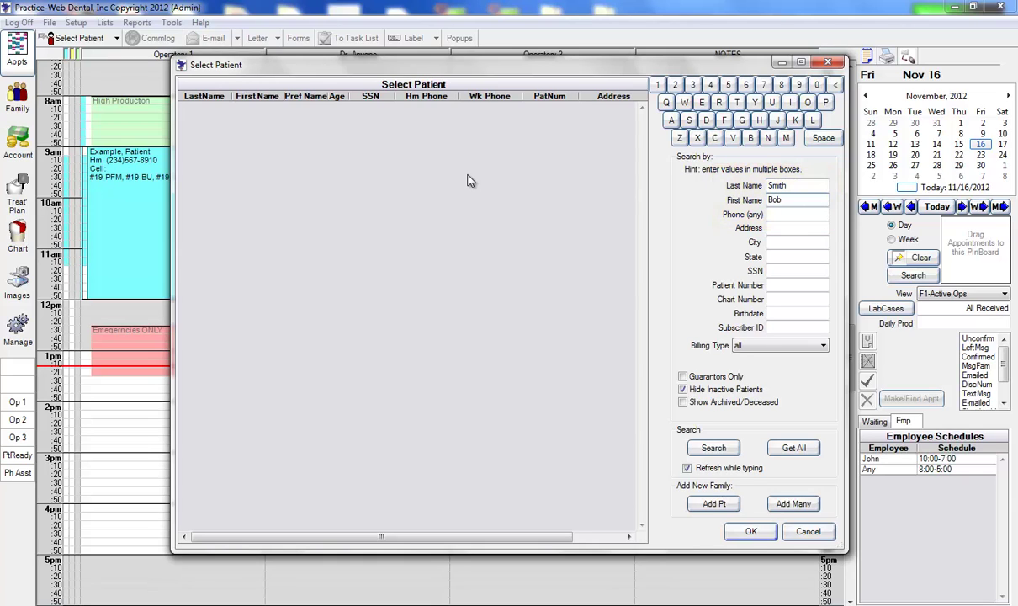
left_click(711, 504)
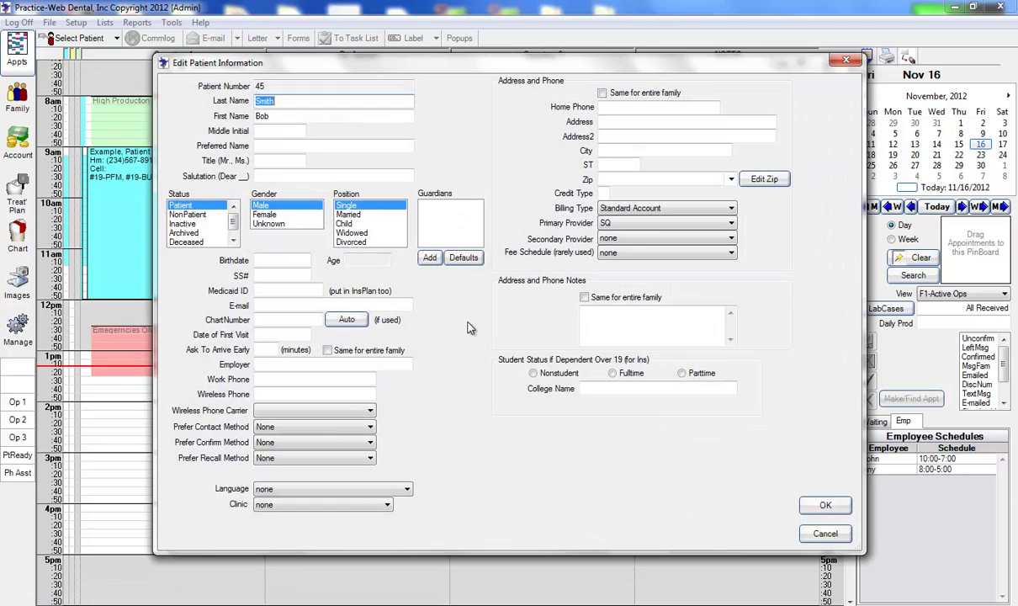
left_click(280, 260)
type("01016")
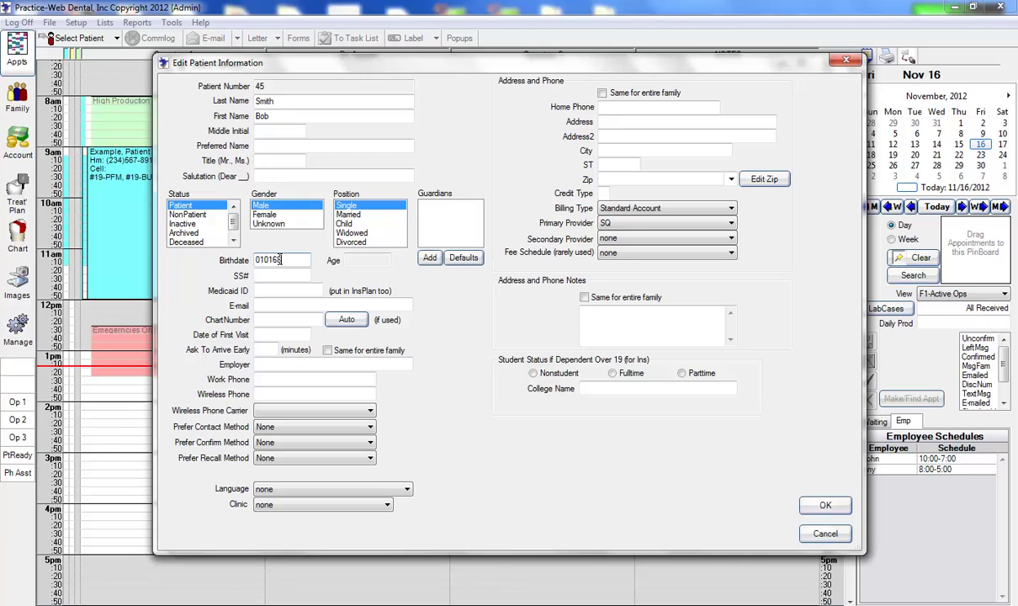
type("8")
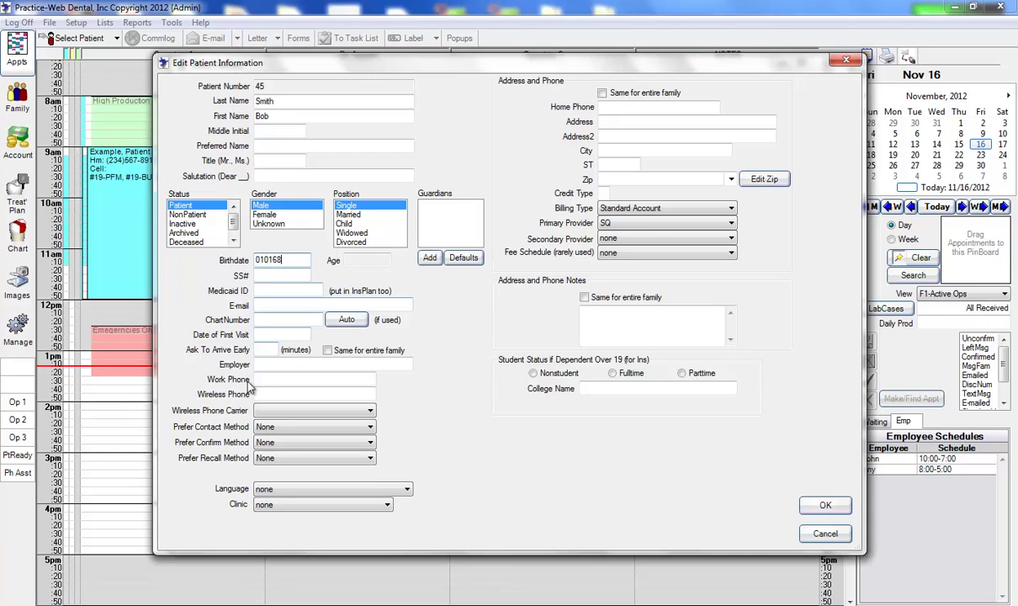
left_click(261, 394)
type("2034")
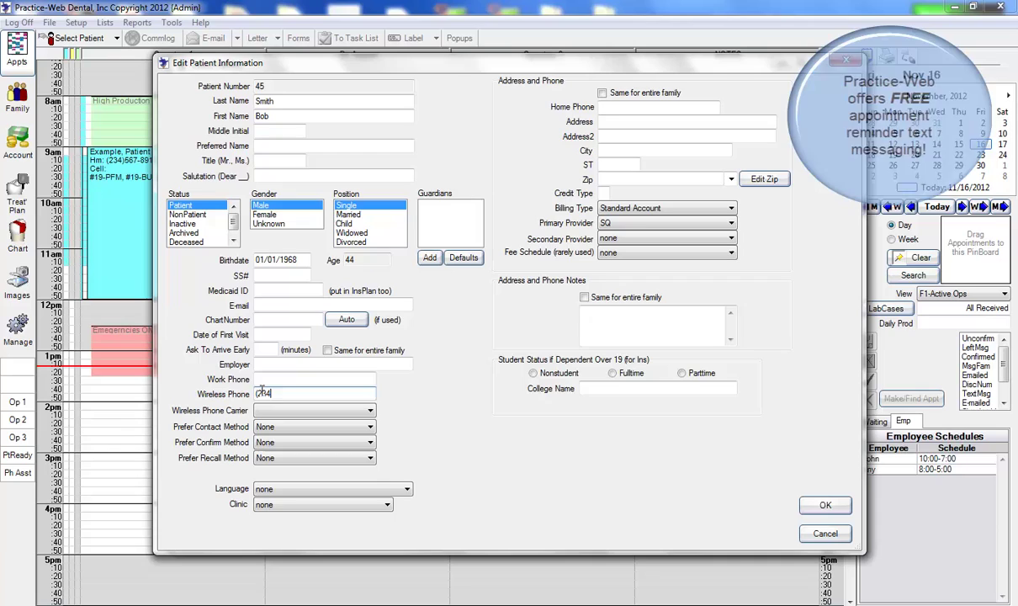
type("5678910")
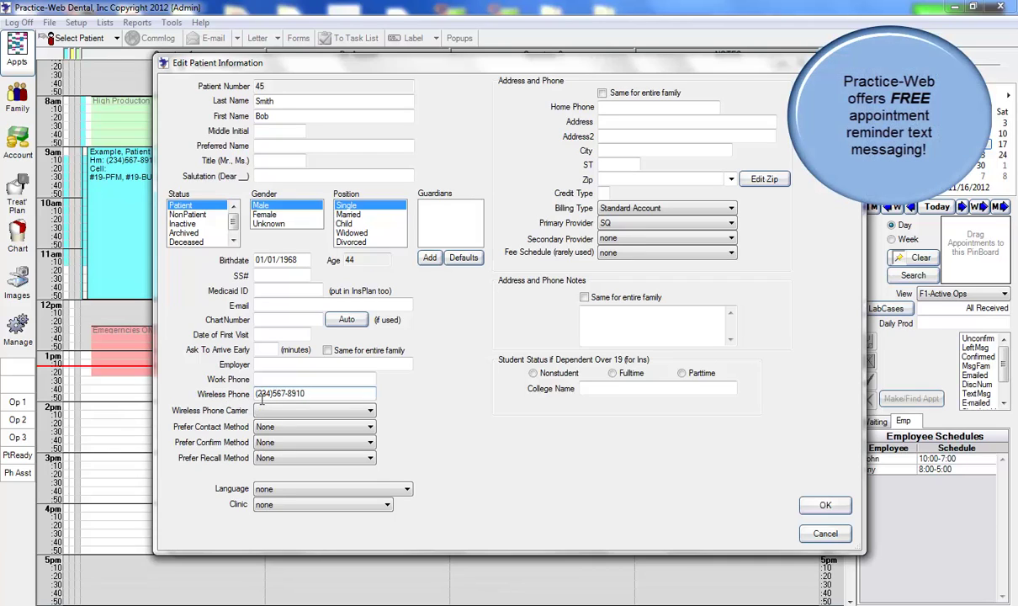
left_click(284, 409)
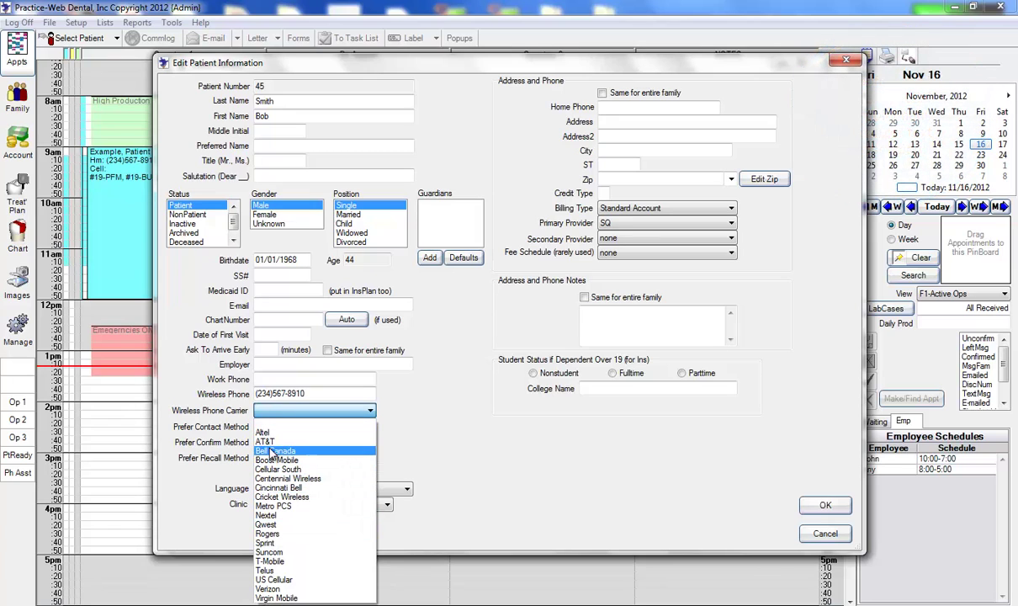
left_click(270, 442)
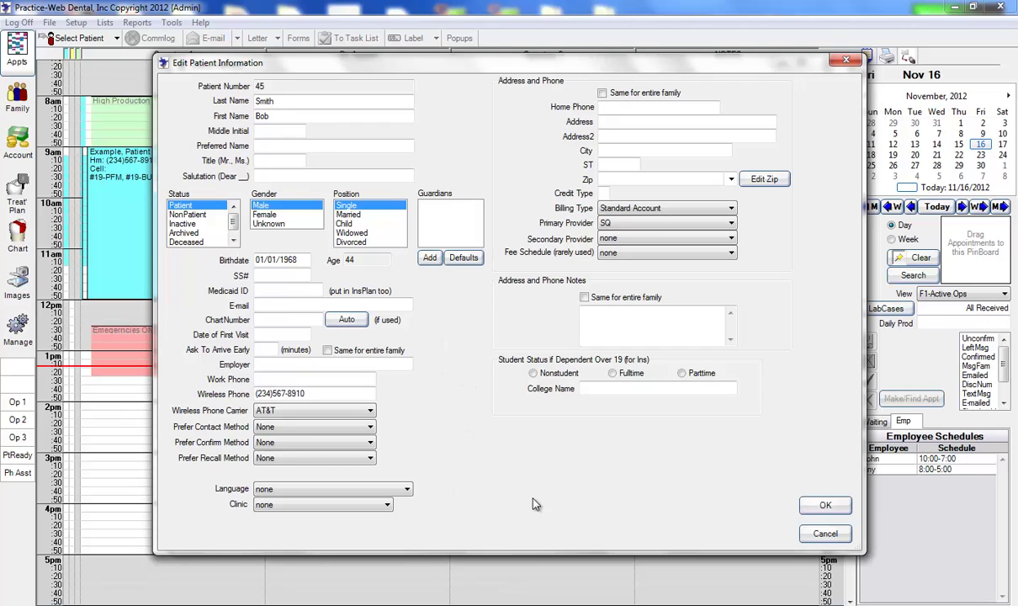
- Book Bob's appointment with Comp Exam, Pro Adult cleaning and the expanded insp insurance note
left_click(841, 509)
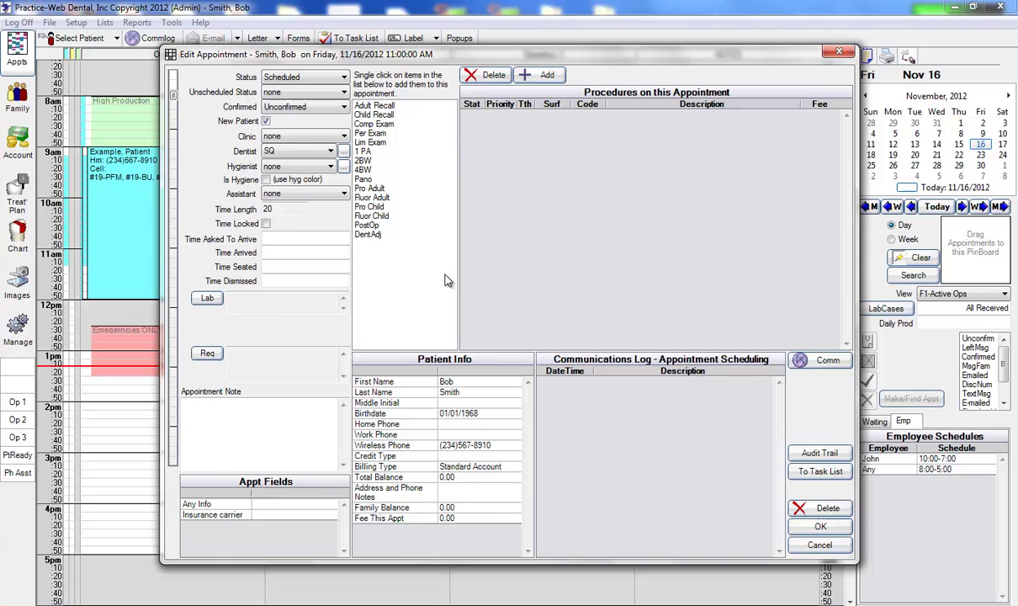
left_click(380, 124)
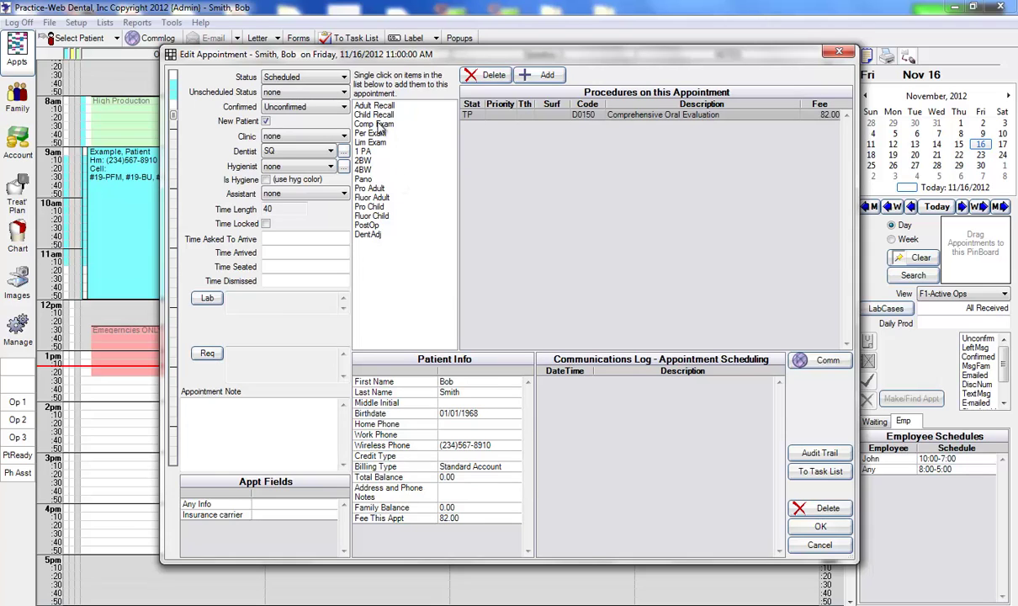
left_click(354, 187)
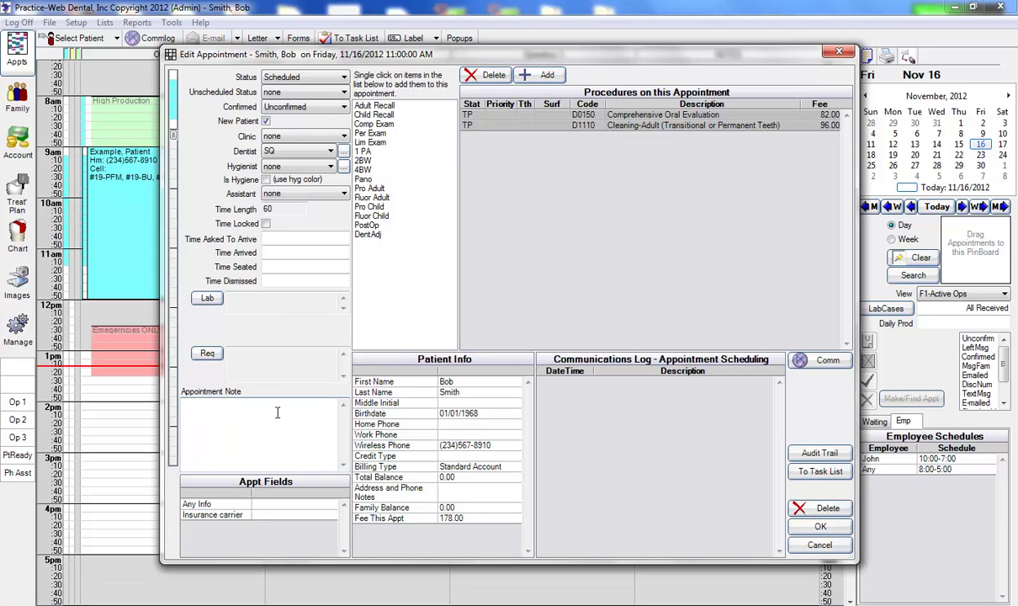
type("Ins")
type("p")
key("space")
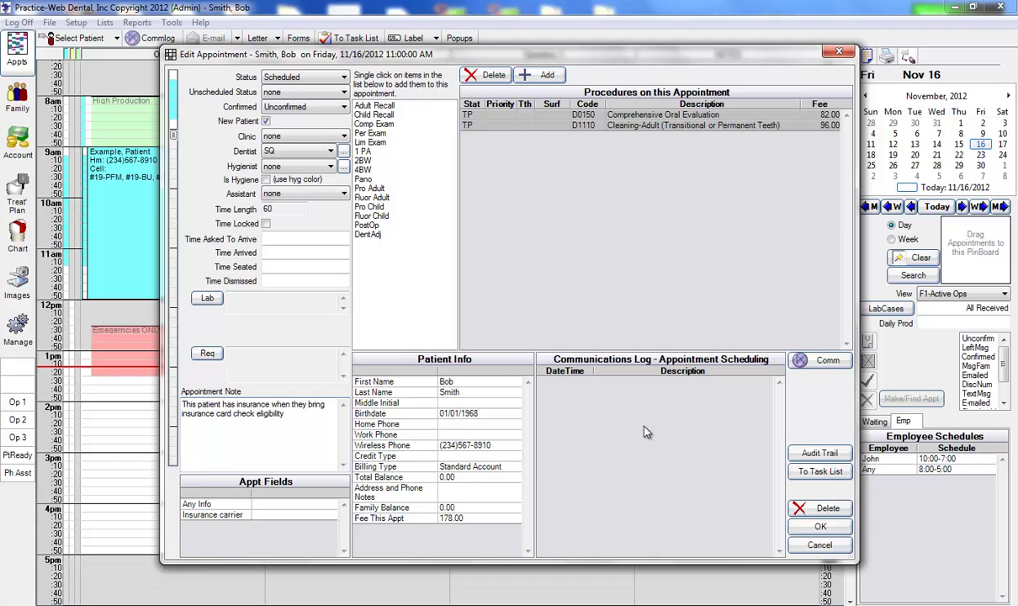
left_click(819, 528)
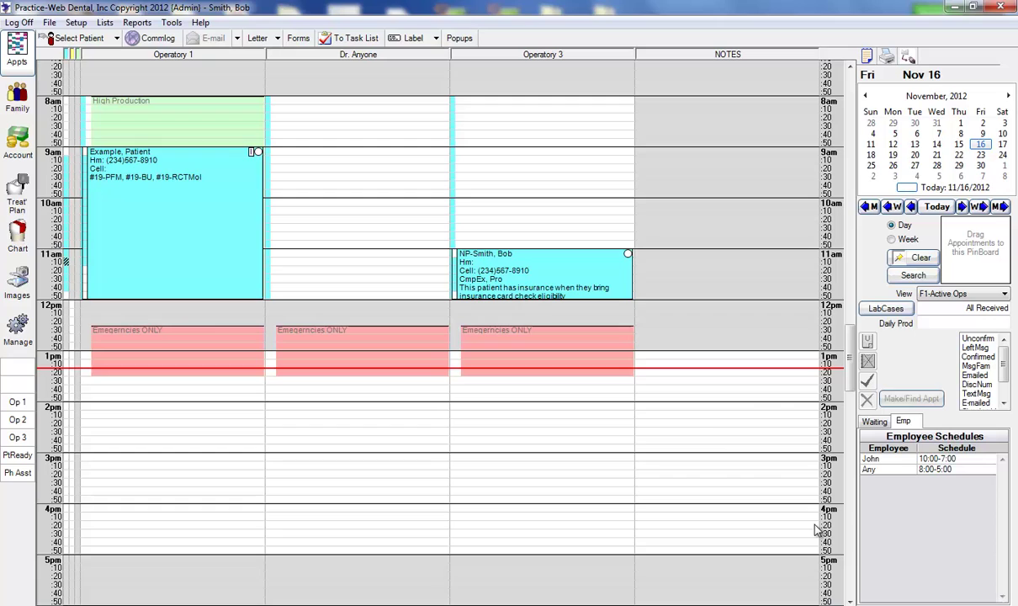
mouse_move(599, 284)
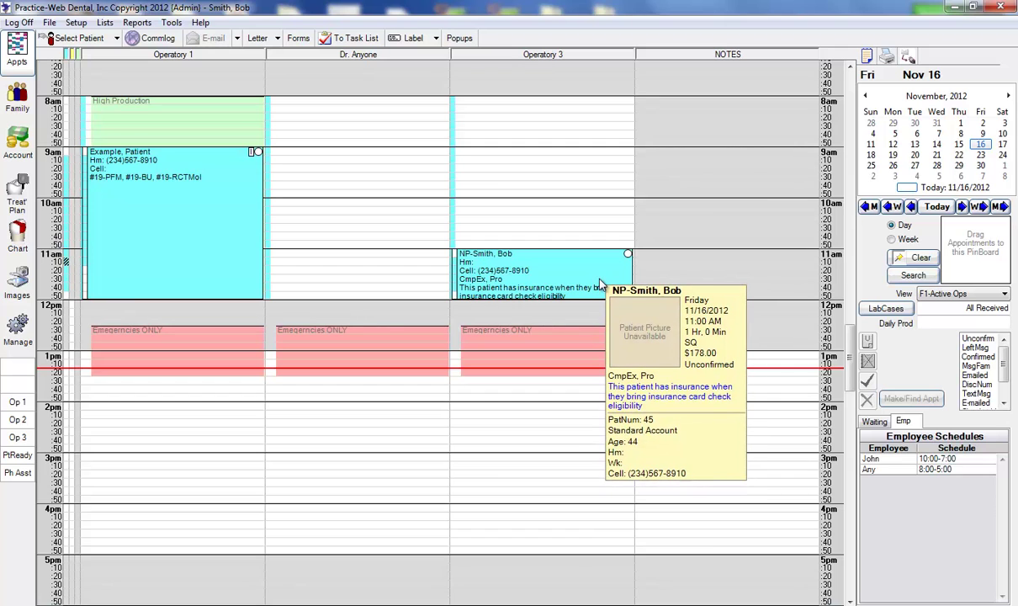
- Add 2BW bitewing X-rays to Bob Smith's appointment, raising the fee to 202.00
double_click(600, 284)
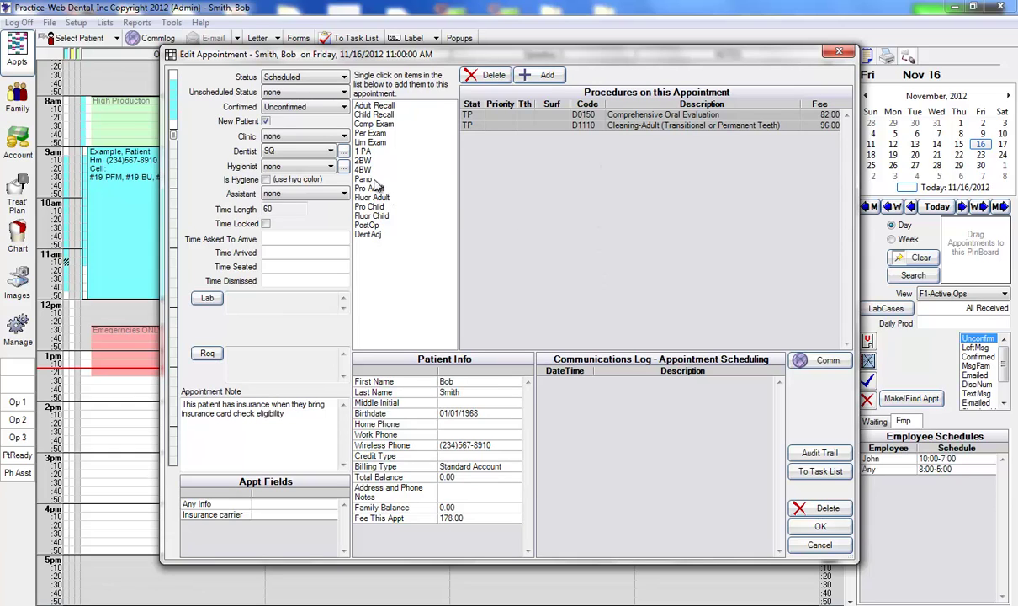
left_click(357, 160)
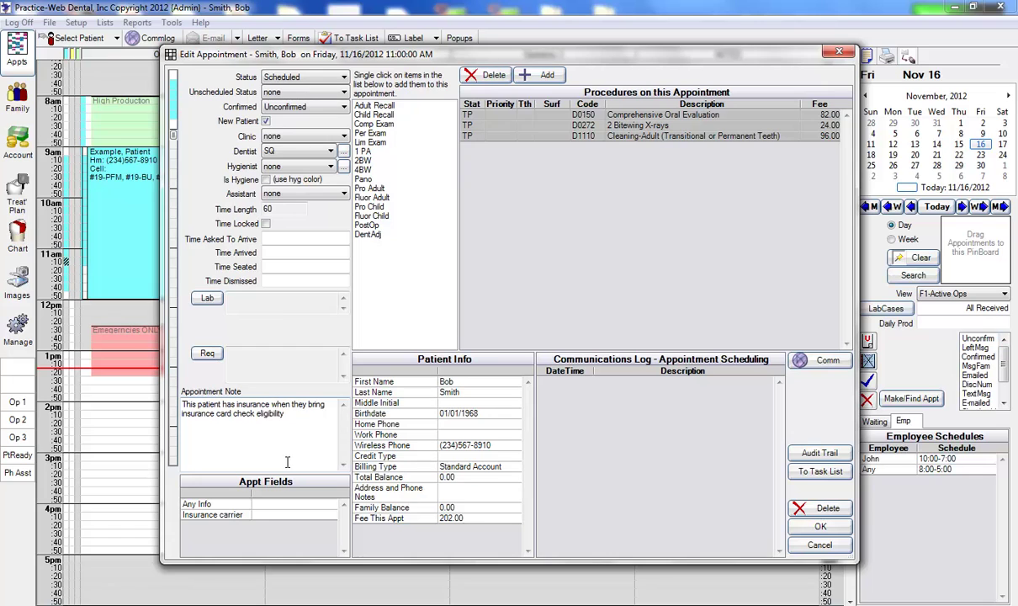
left_click(821, 527)
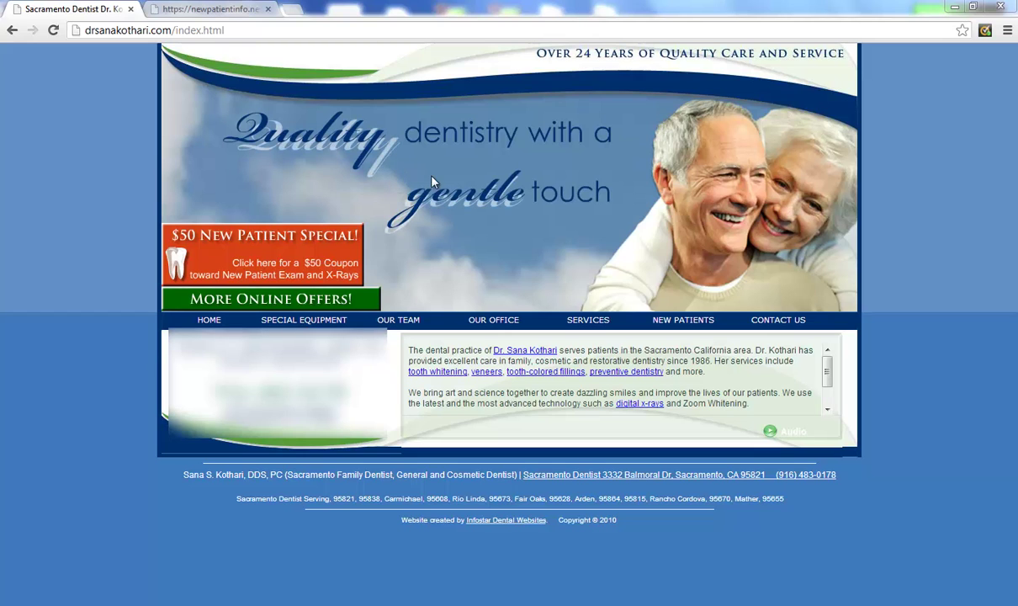
mouse_move(683, 320)
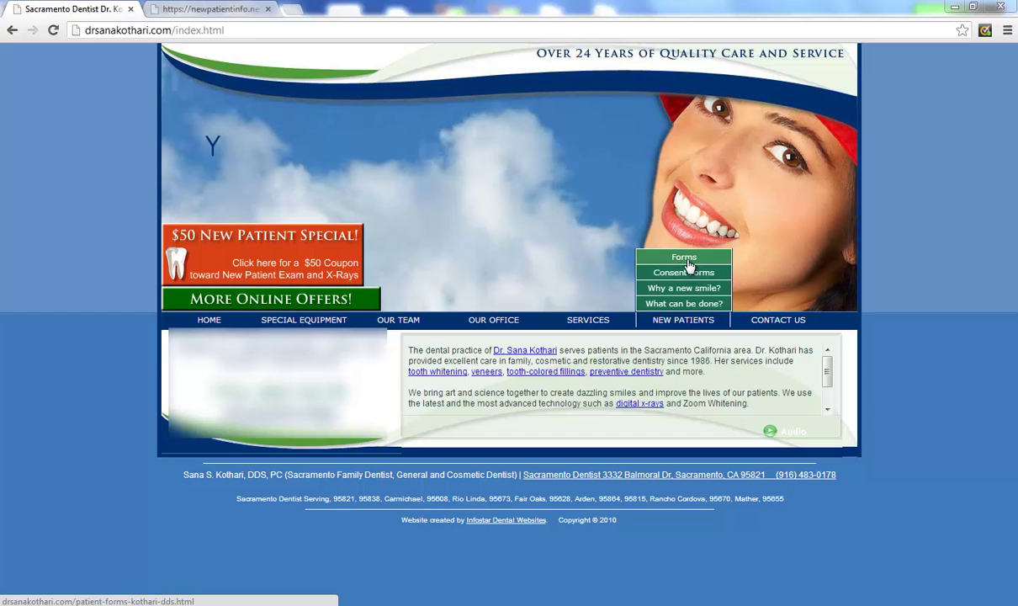
- Enter name Smith, Bob and birthdate 01/01/1968 on the online patient form
left_click(685, 258)
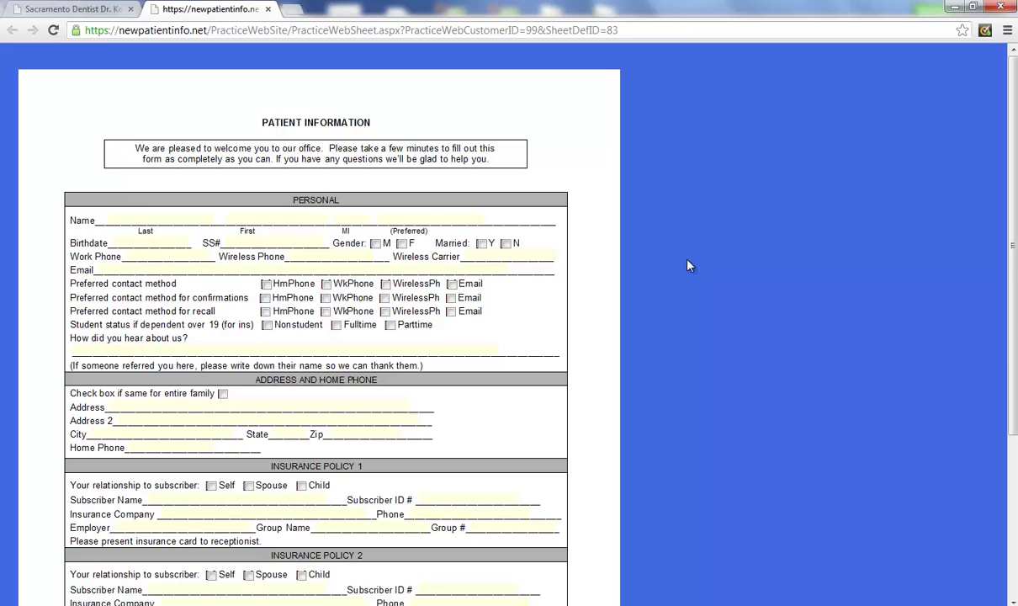
left_click(179, 219)
type("Smith")
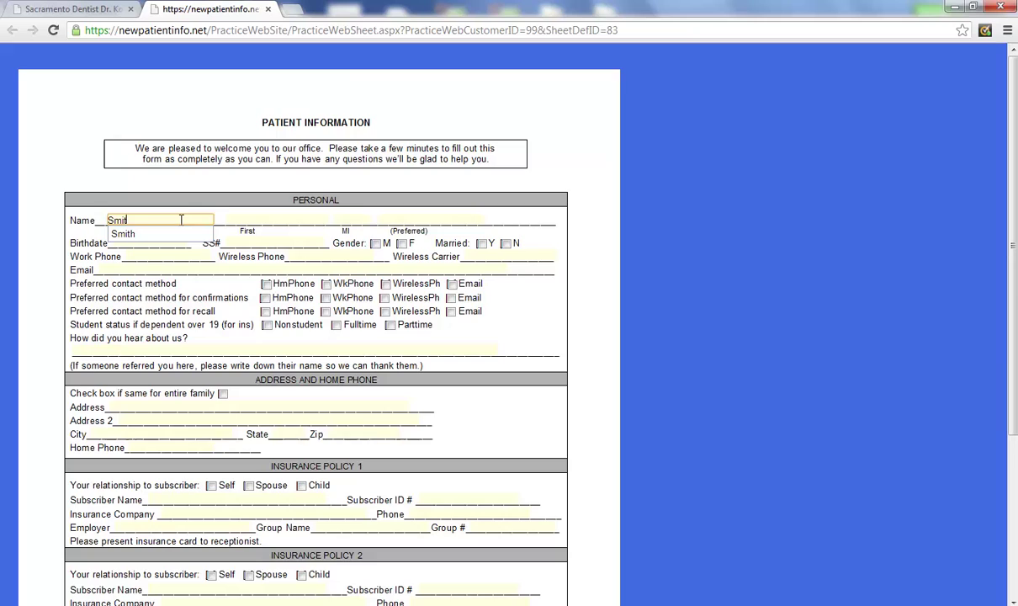
key("Tab")
type("Bob")
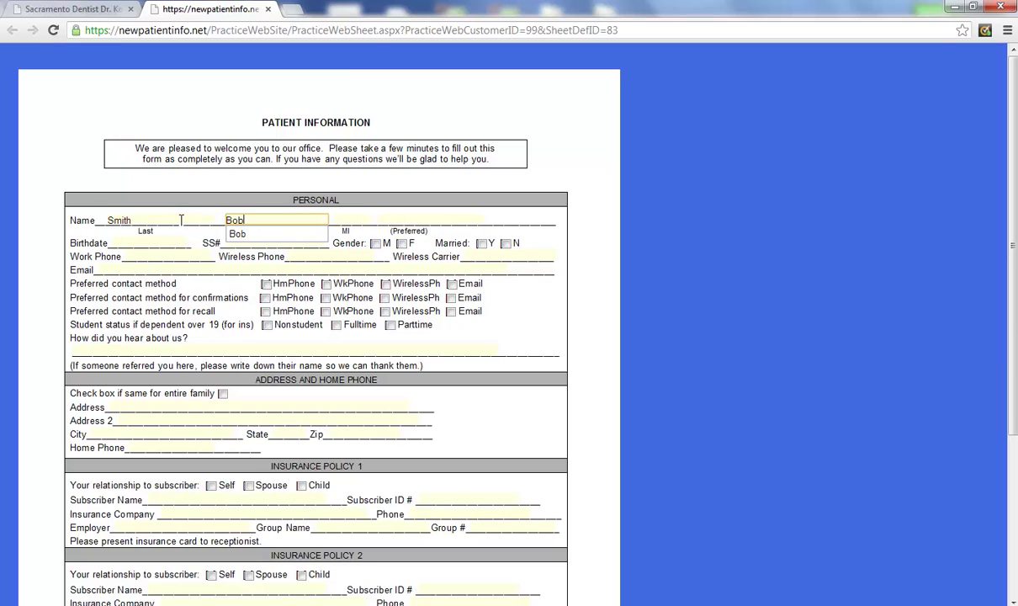
left_click(117, 242)
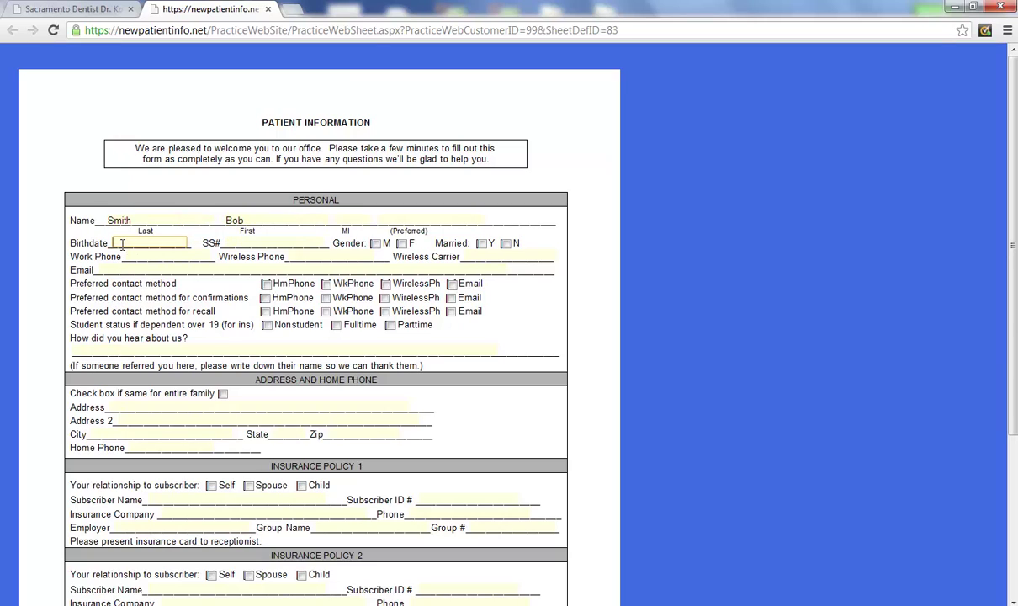
type("0")
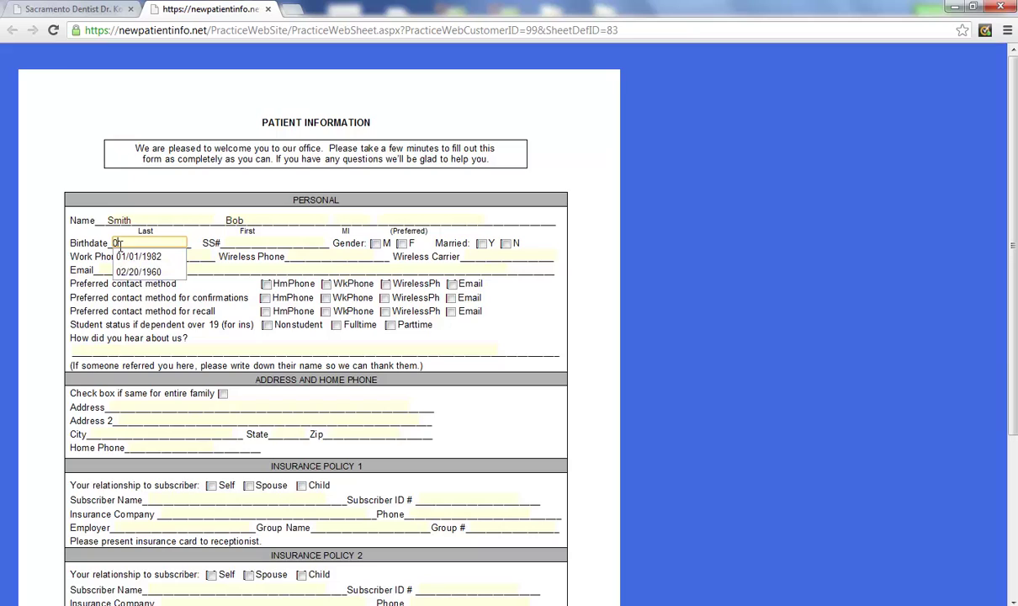
type("1/01")
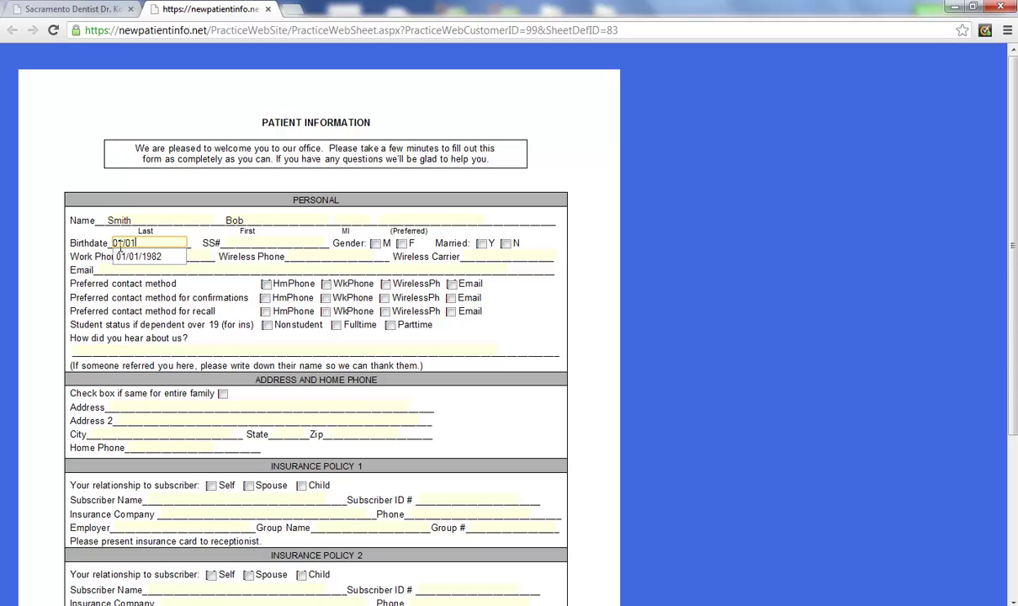
type("/196")
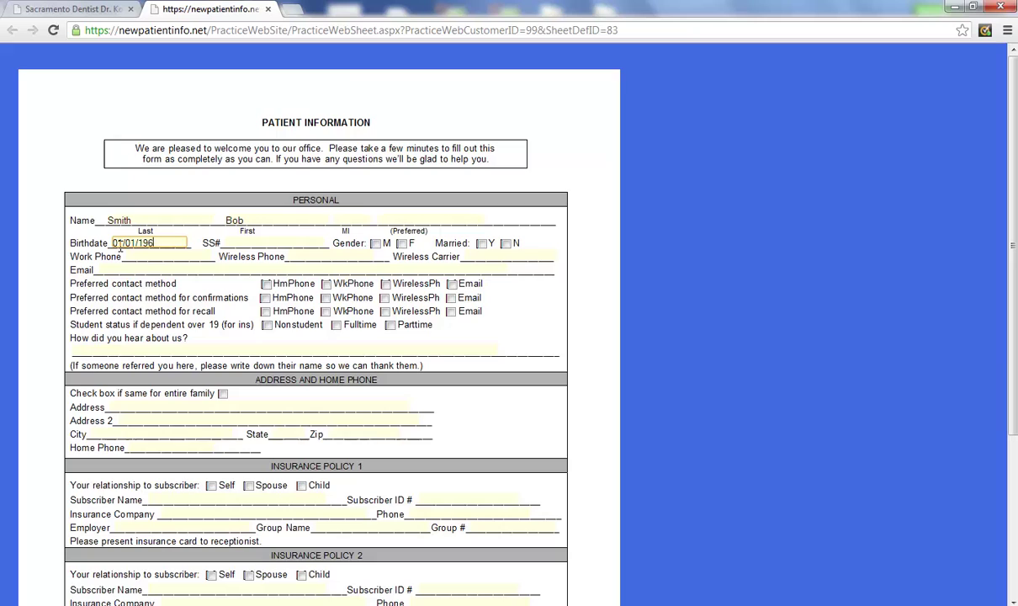
type("8")
- Fill in address 123 Any Street via autocomplete, then the city and state
left_click(138, 407)
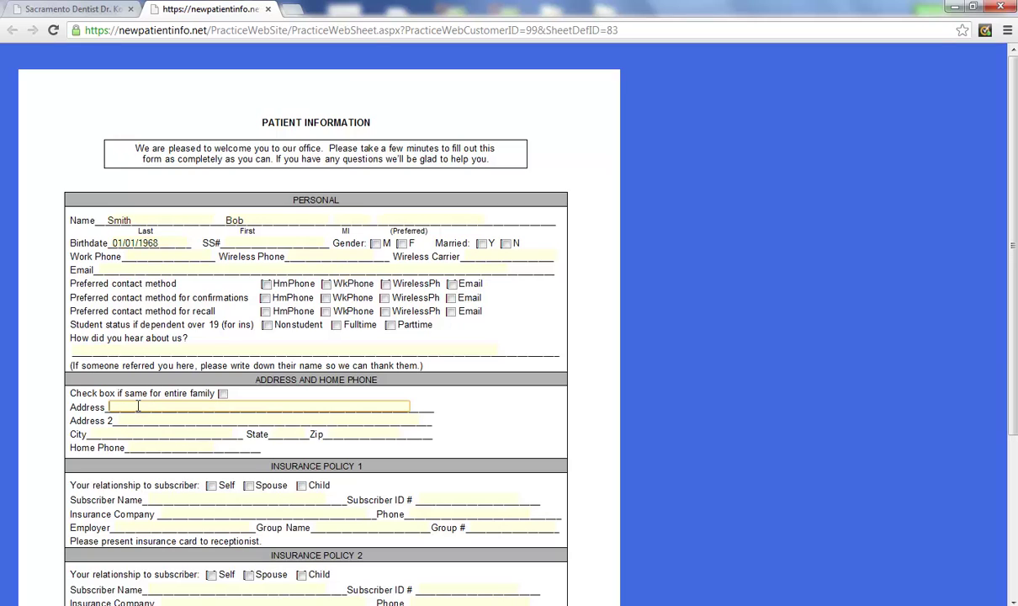
type("123 A")
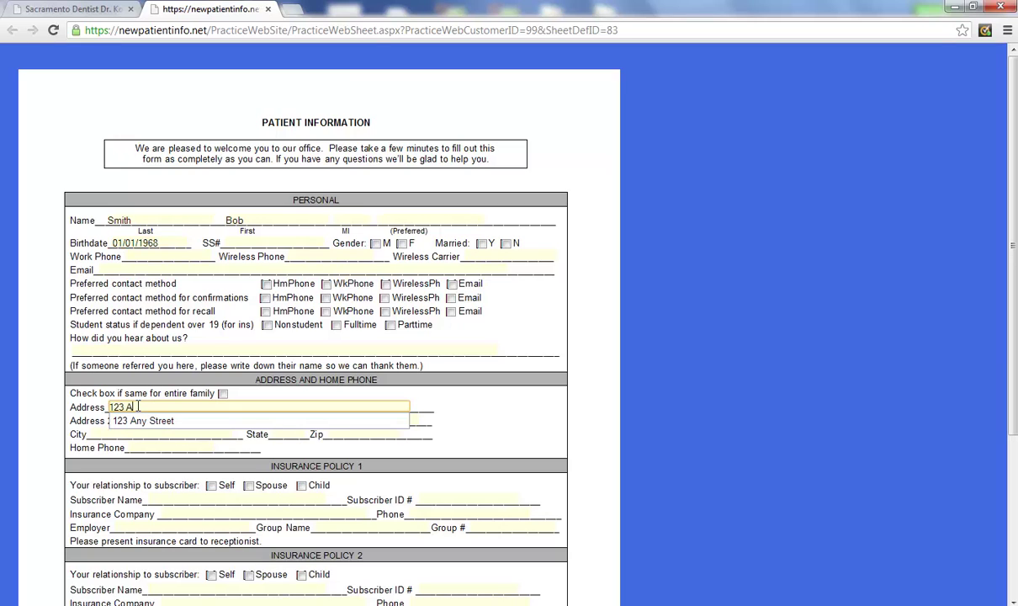
type("ny Street")
key("Down")
key("Return")
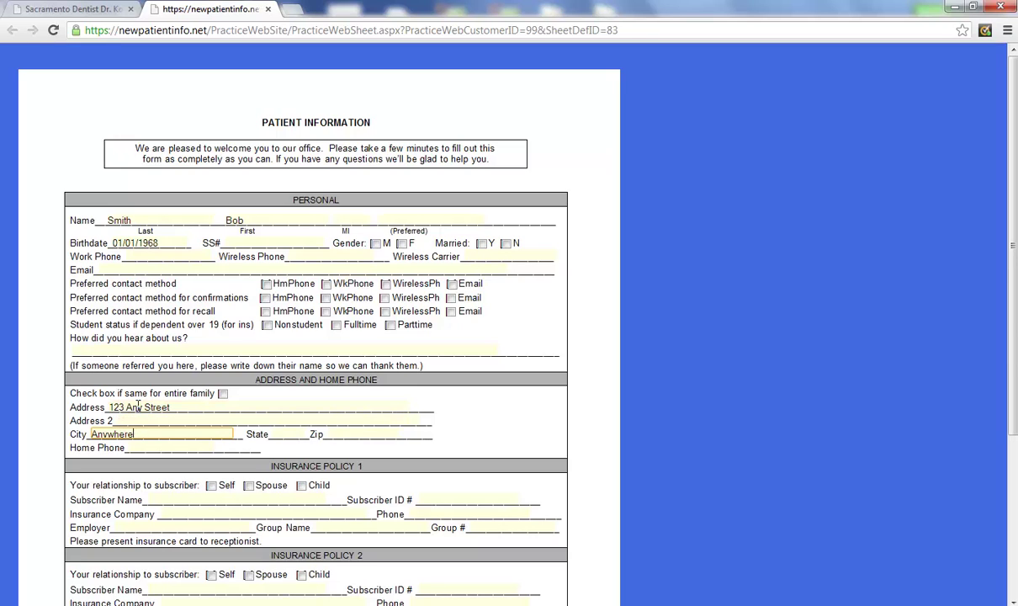
key("Tab")
key("Tab")
key("Tab")
type("CA")
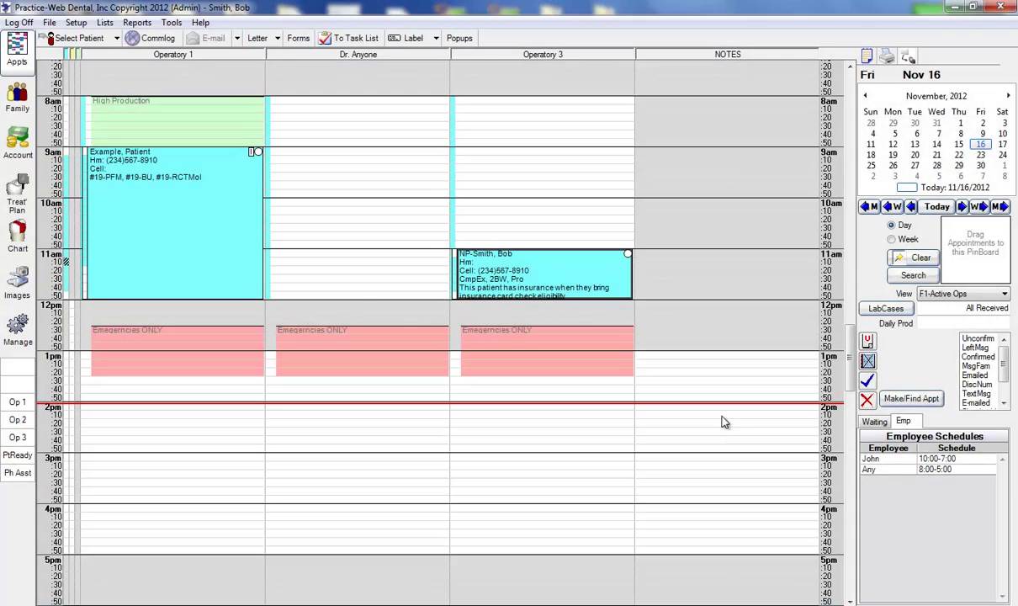
- Retrieve new web forms and select Bob Smith's 11/16/2012 Registration Form
left_click(173, 24)
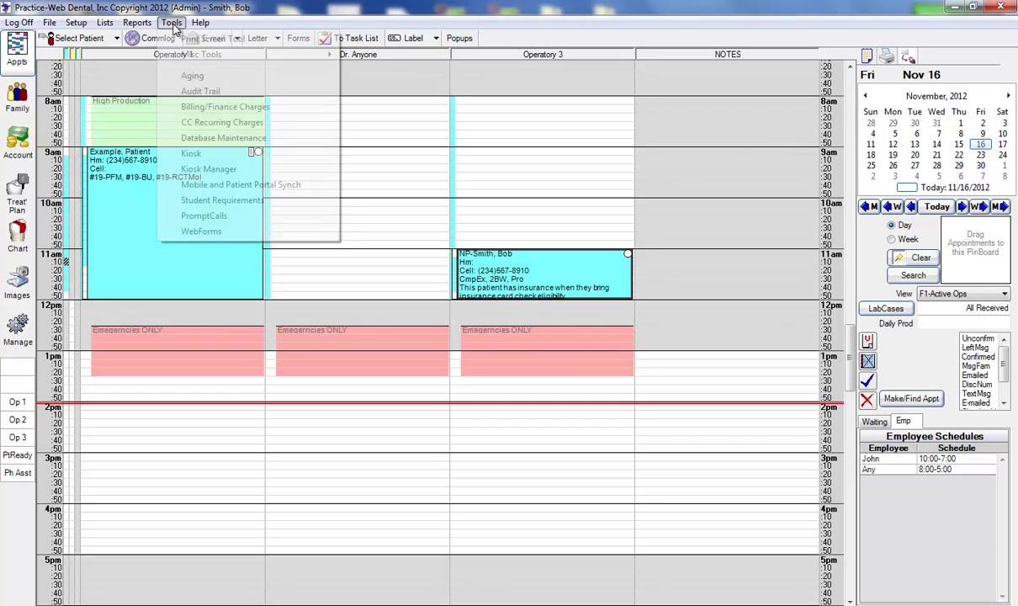
left_click(213, 237)
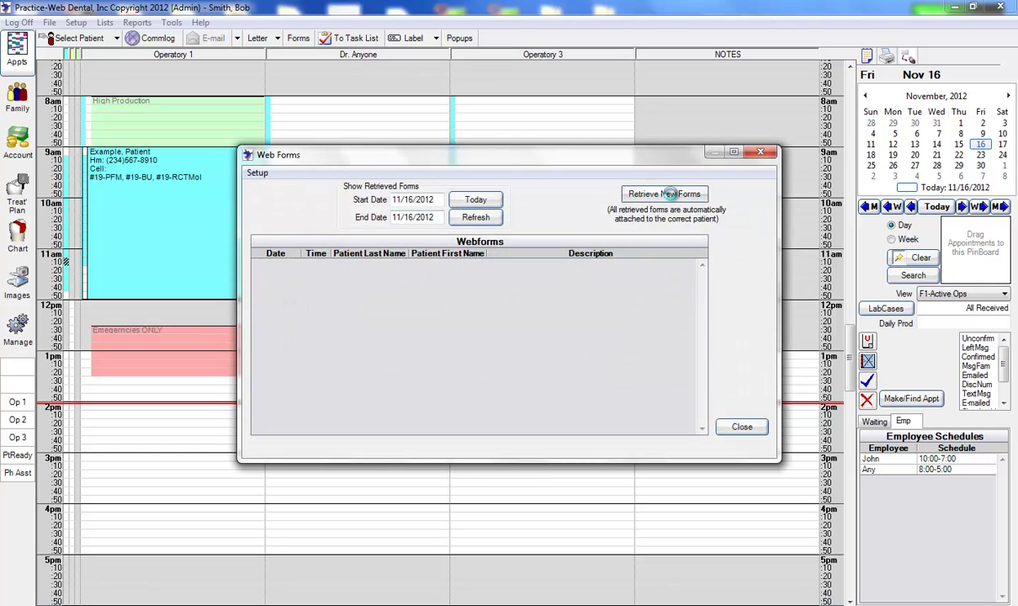
left_click(660, 195)
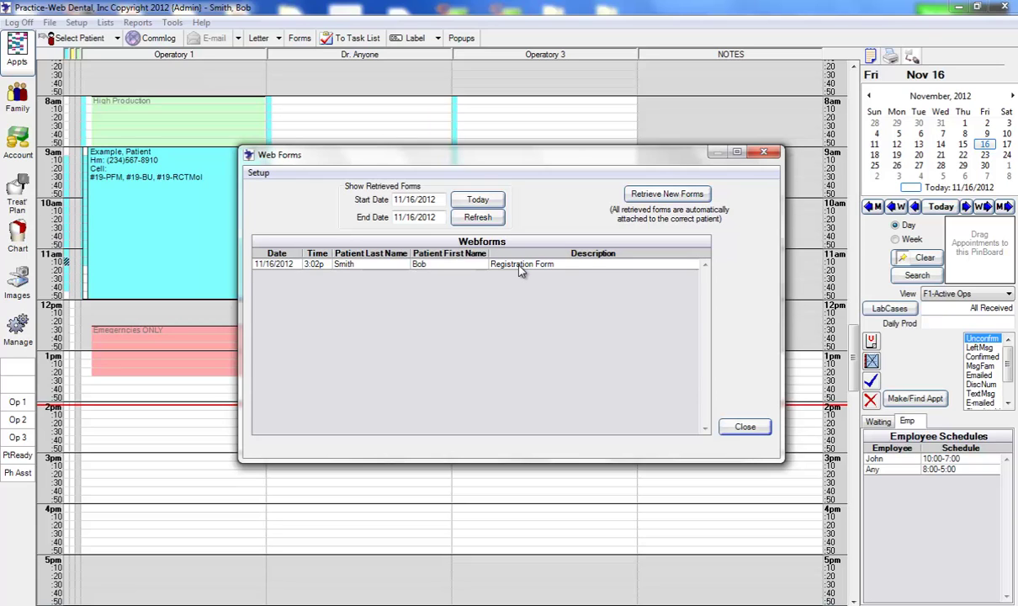
left_click(520, 266)
- Open Bob Smith's Registration Form for import from his patient forms list
right_click(521, 266)
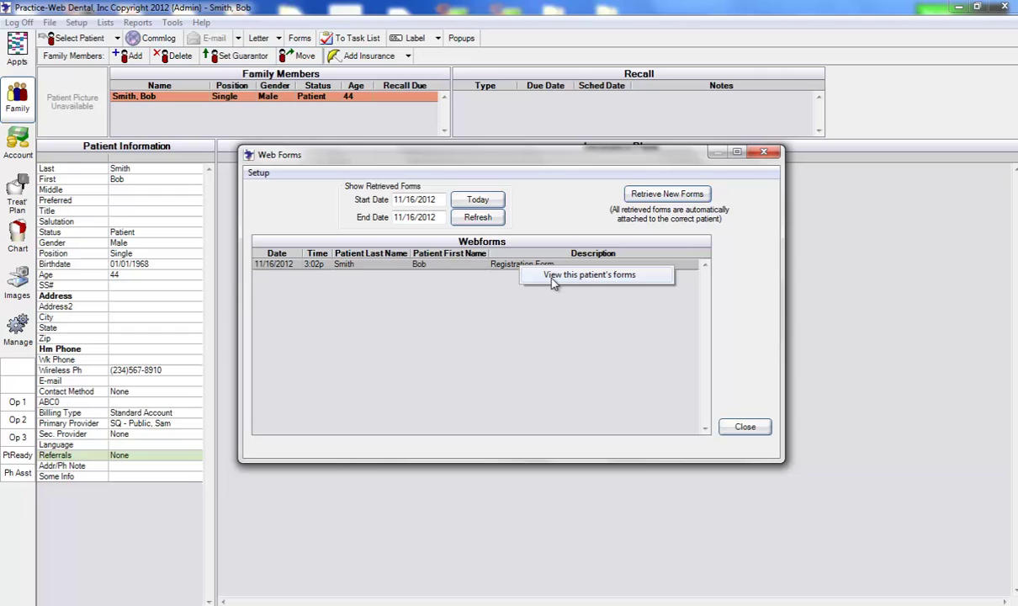
left_click(553, 278)
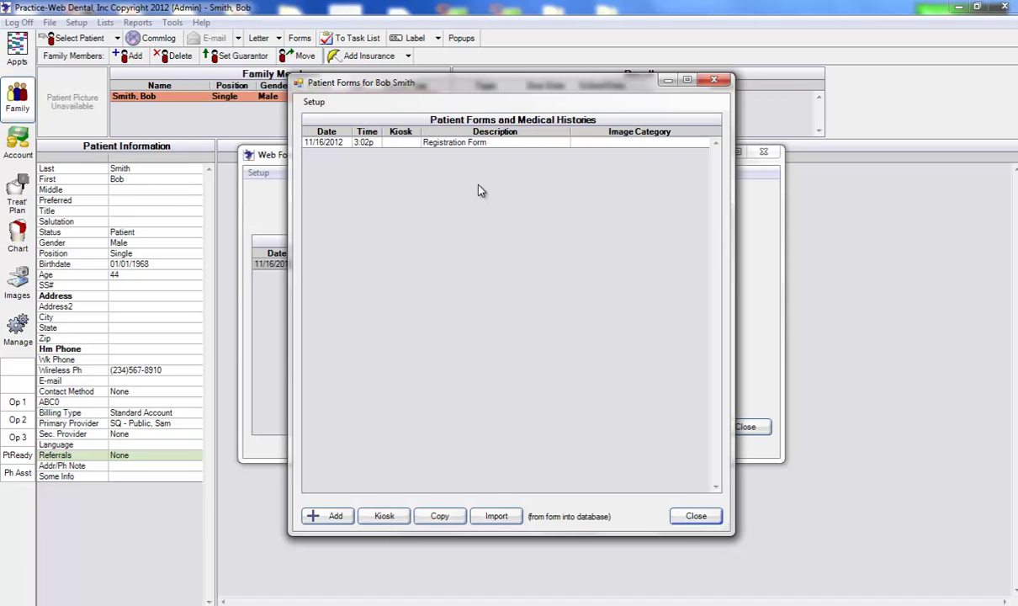
left_click(478, 144)
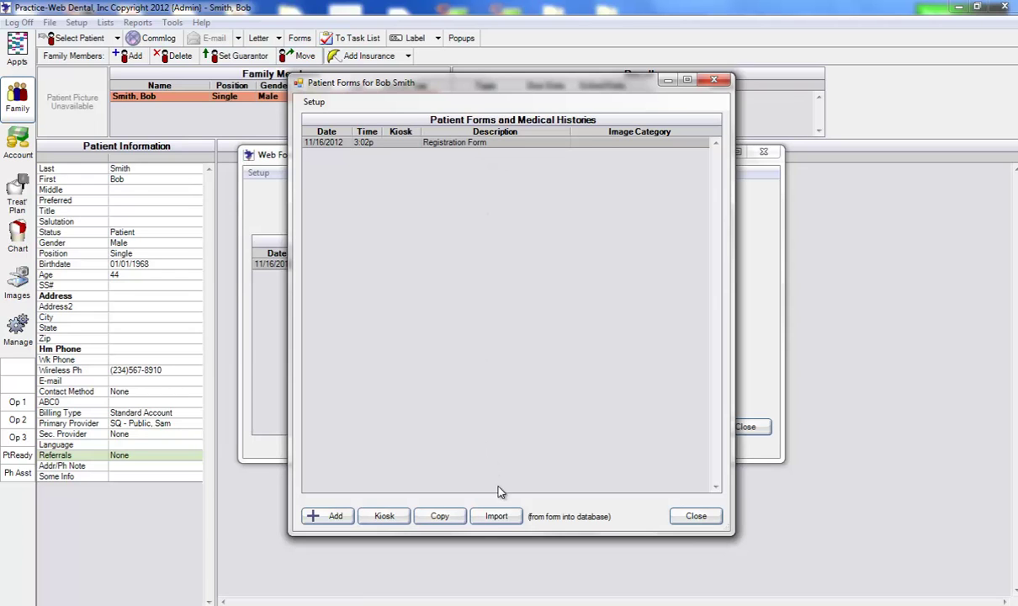
left_click(496, 517)
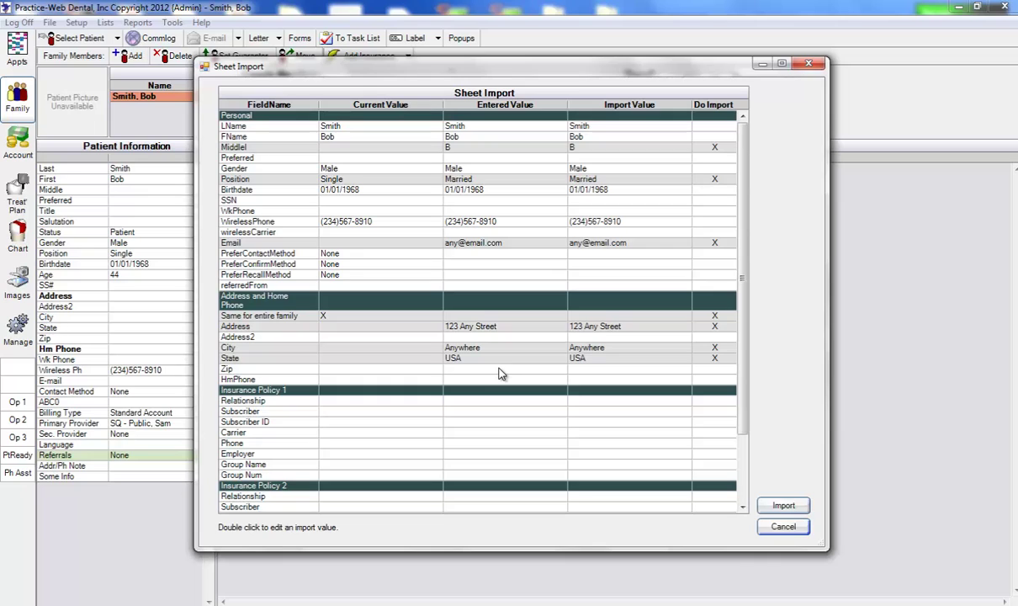
- Import the registration form values into Bob's record and close the forms list
left_click(797, 507)
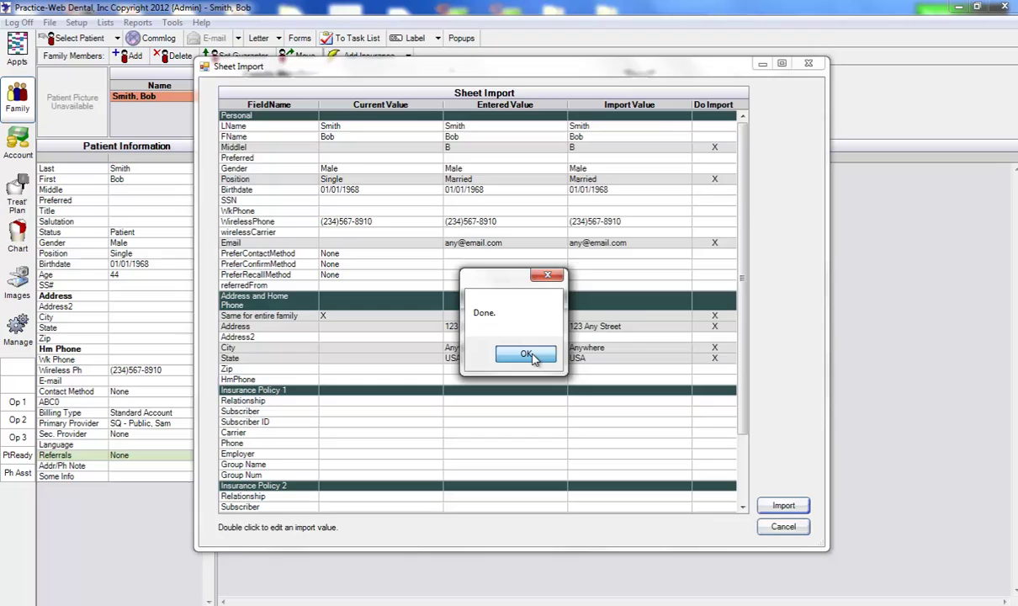
left_click(533, 358)
left_click(684, 517)
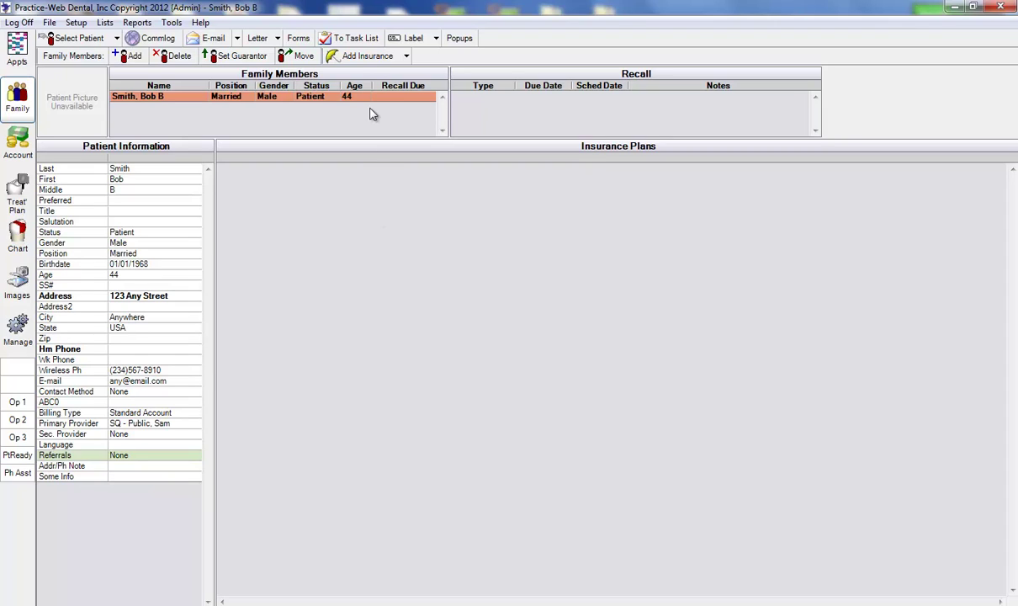
- Add Delta Dental (SAC) insurance with Bob Smith as his own subscriber
left_click(367, 56)
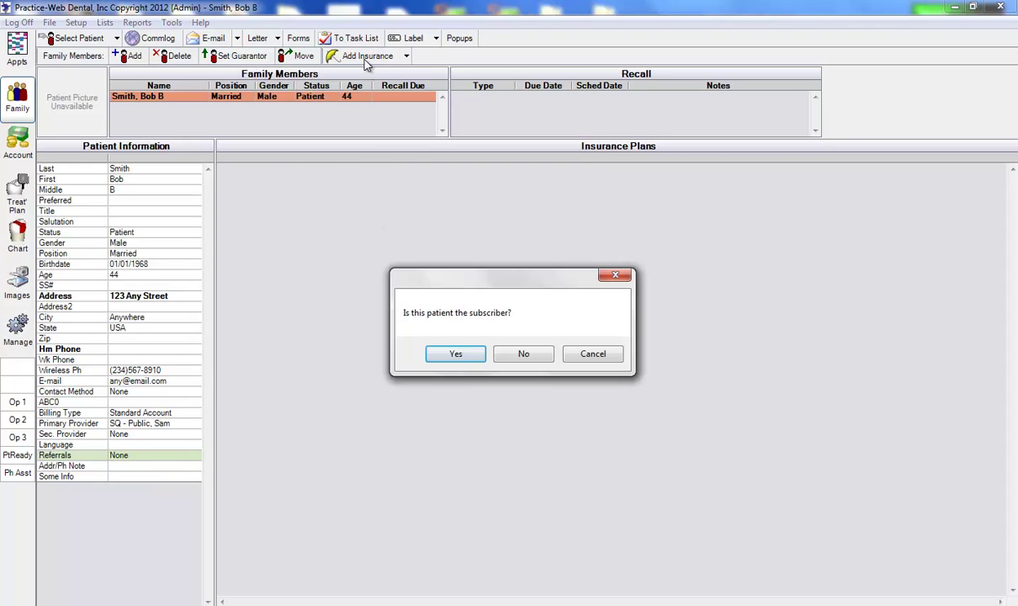
left_click(450, 346)
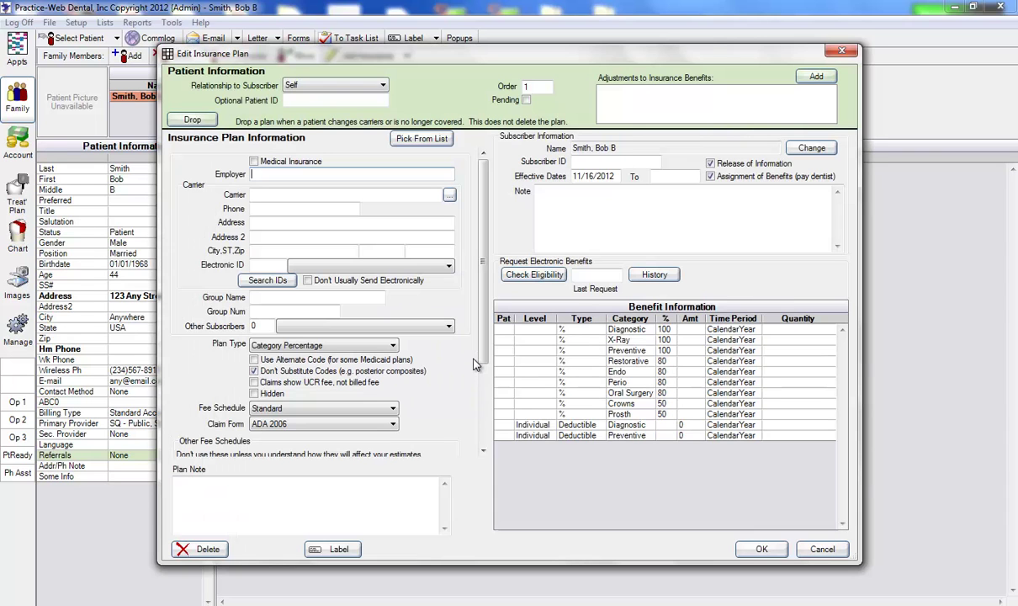
left_click(420, 138)
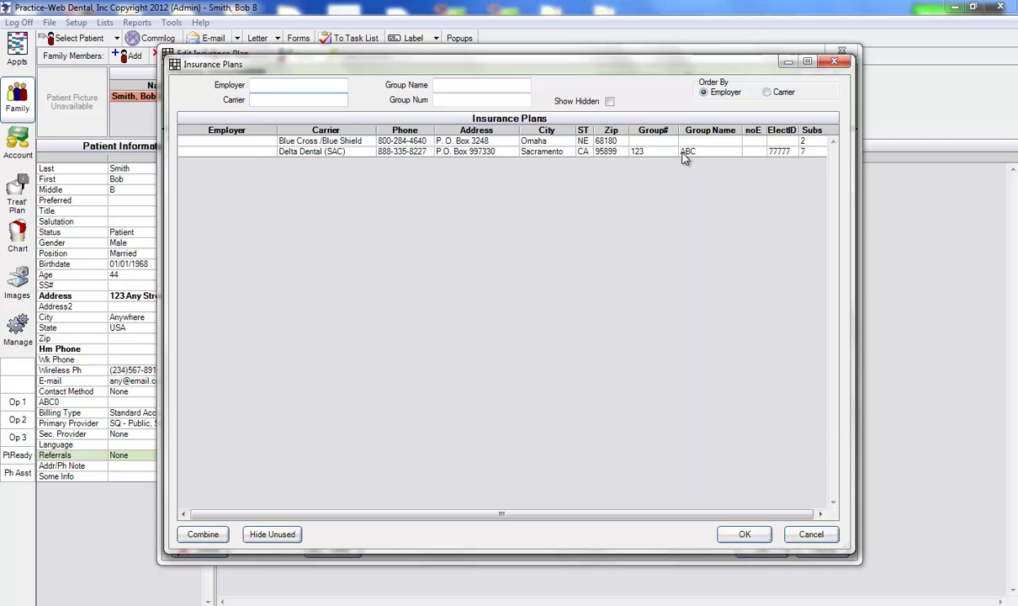
double_click(347, 153)
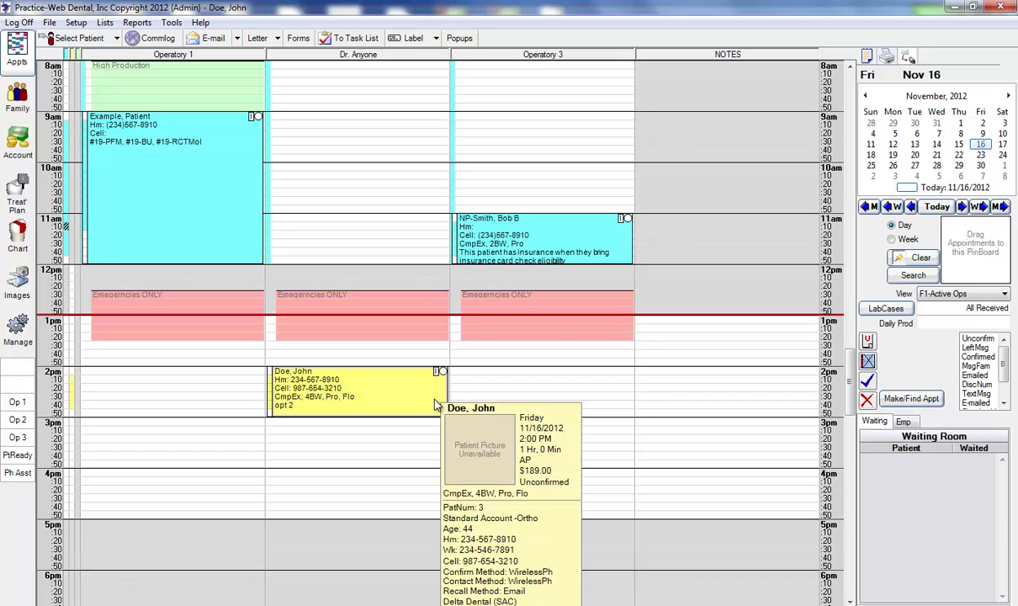
- Set John Doe's 2 PM appointment complete and verify its procedures in Chart and Account
left_click(9, 250)
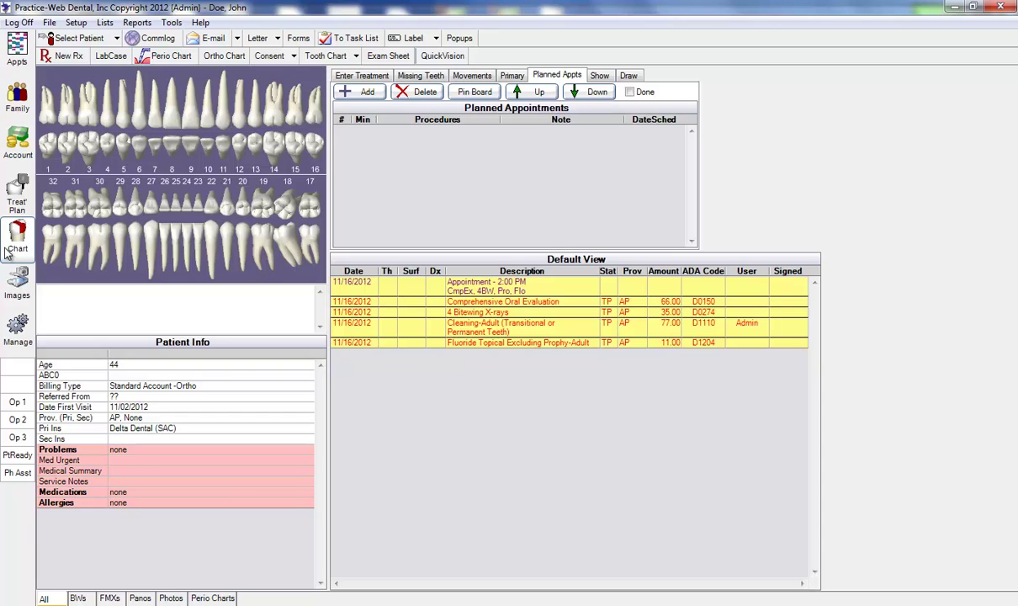
left_click(17, 59)
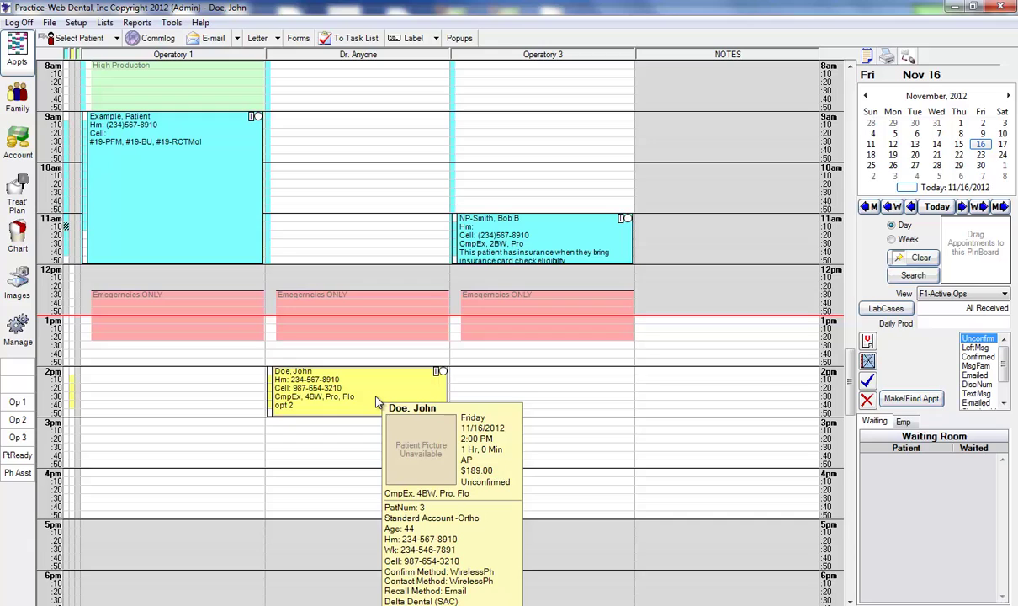
right_click(377, 401)
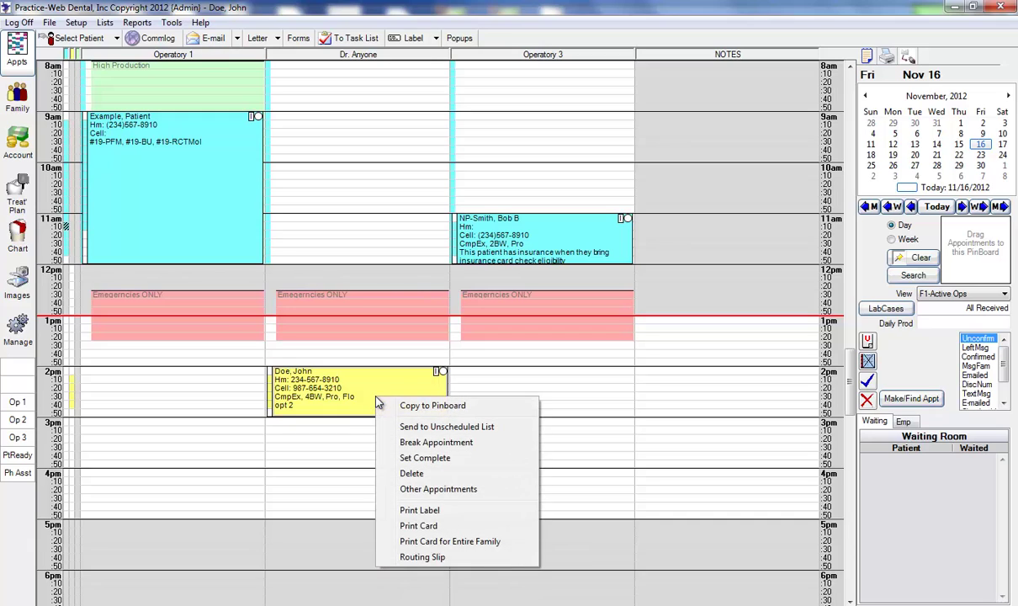
left_click(413, 458)
mouse_move(416, 405)
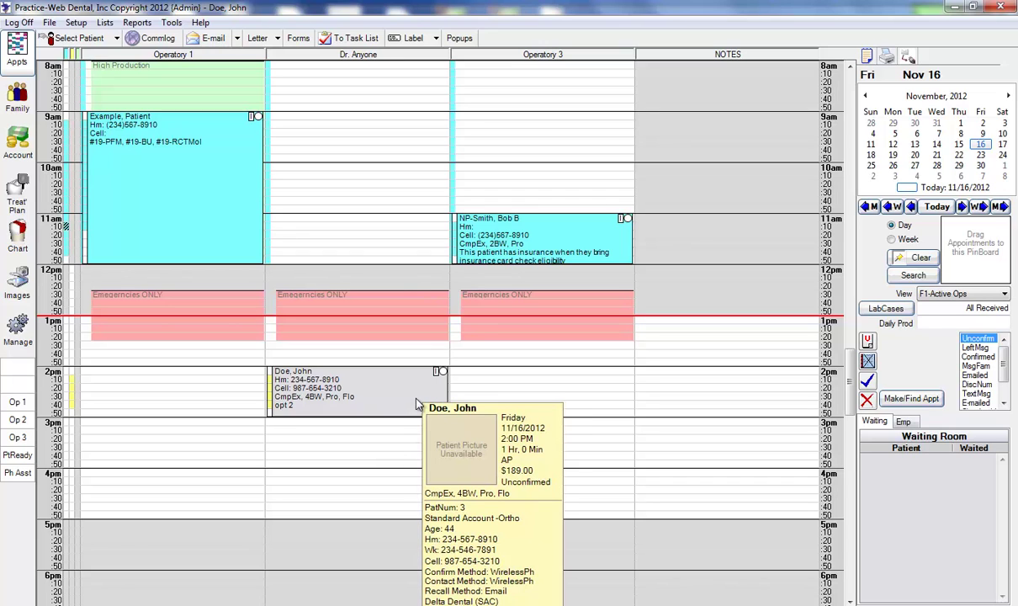
left_click(18, 238)
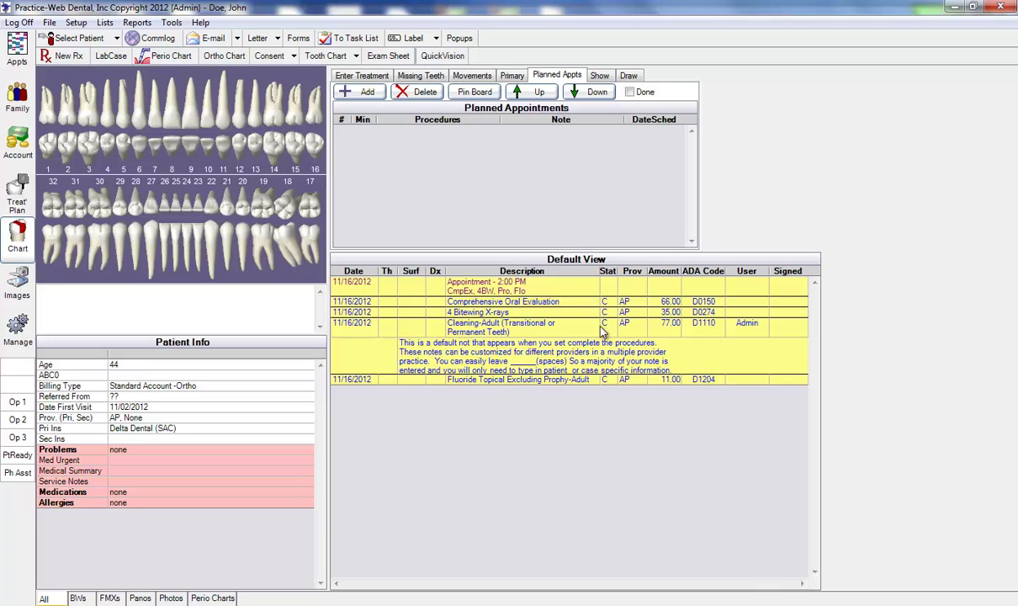
left_click(17, 143)
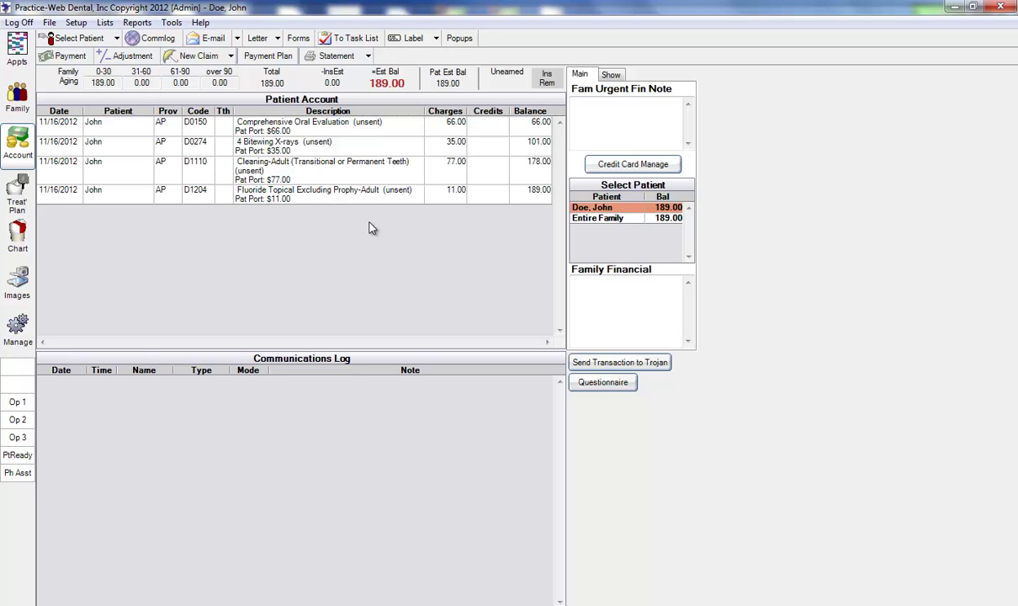
left_click(17, 51)
mouse_move(389, 393)
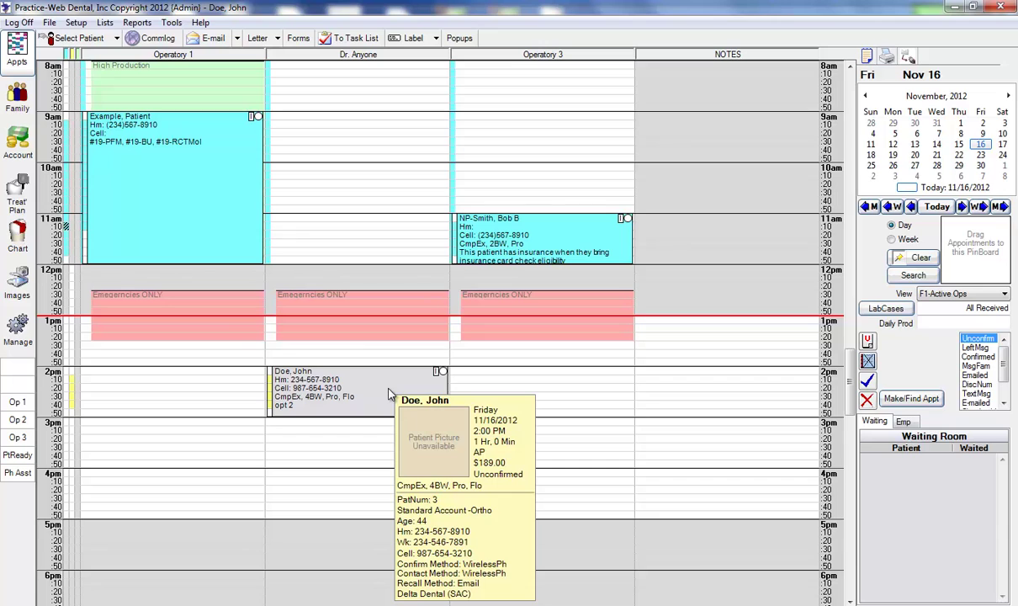
left_click(17, 235)
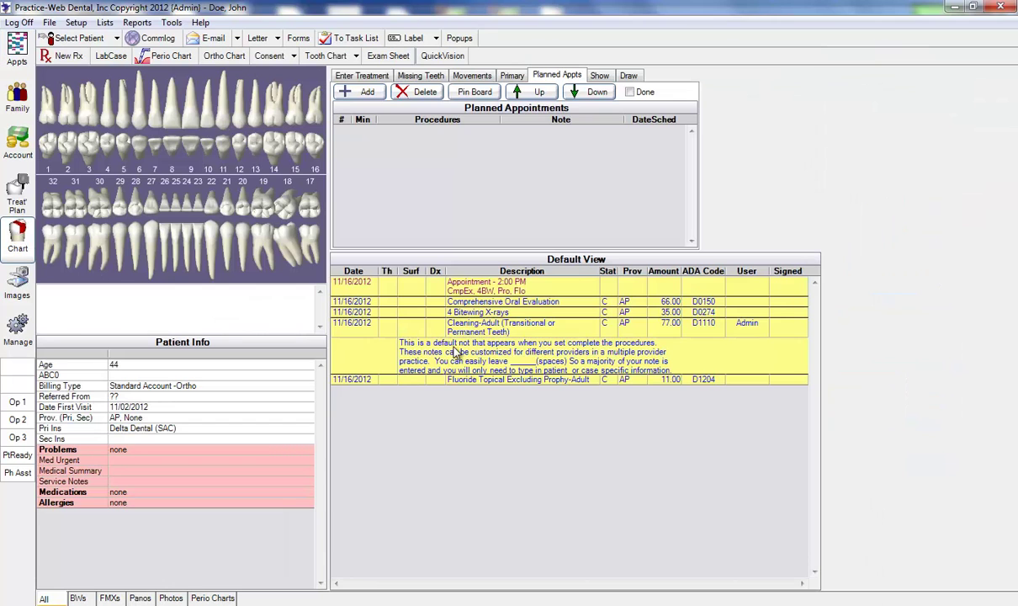
left_click(16, 143)
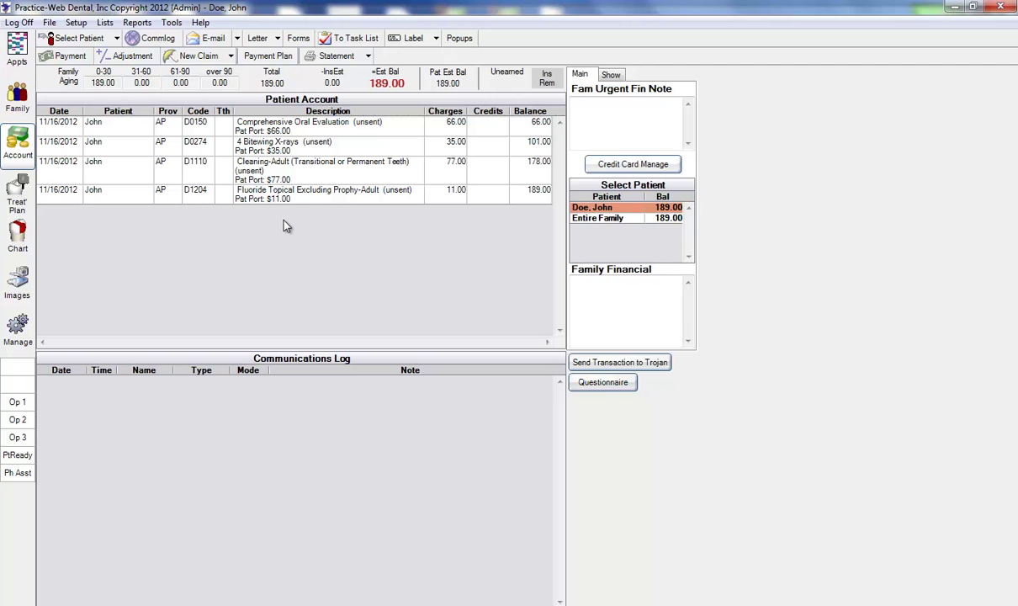
- Create and send John Doe's $236.00 Delta Dental claim, then dismiss the upload confirmation
left_click(194, 59)
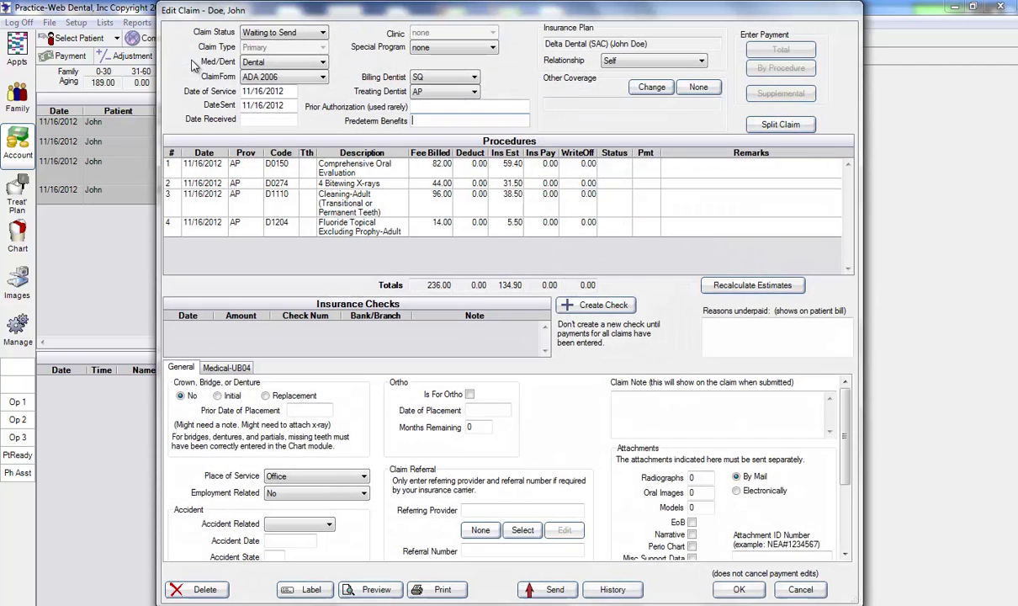
left_click(536, 590)
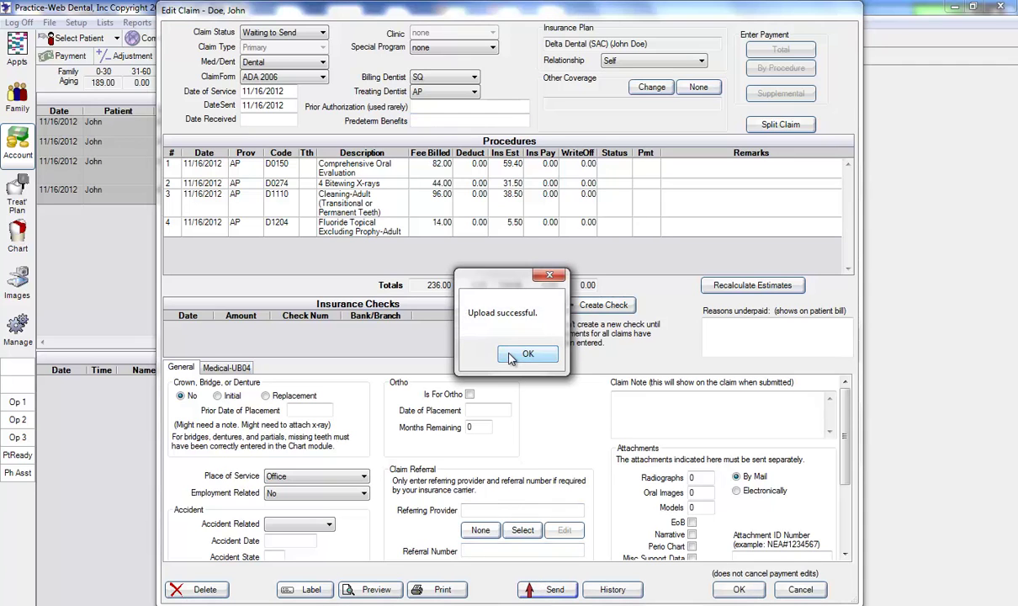
left_click(510, 357)
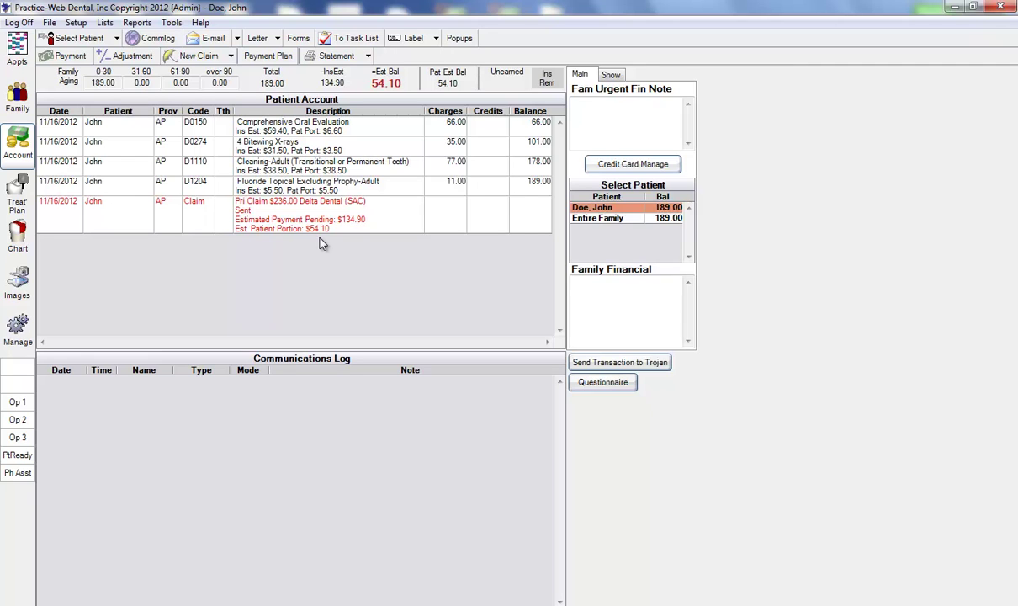
- Post John Doe's signed $54.10 check payment and answer the family-split prompt
left_click(68, 57)
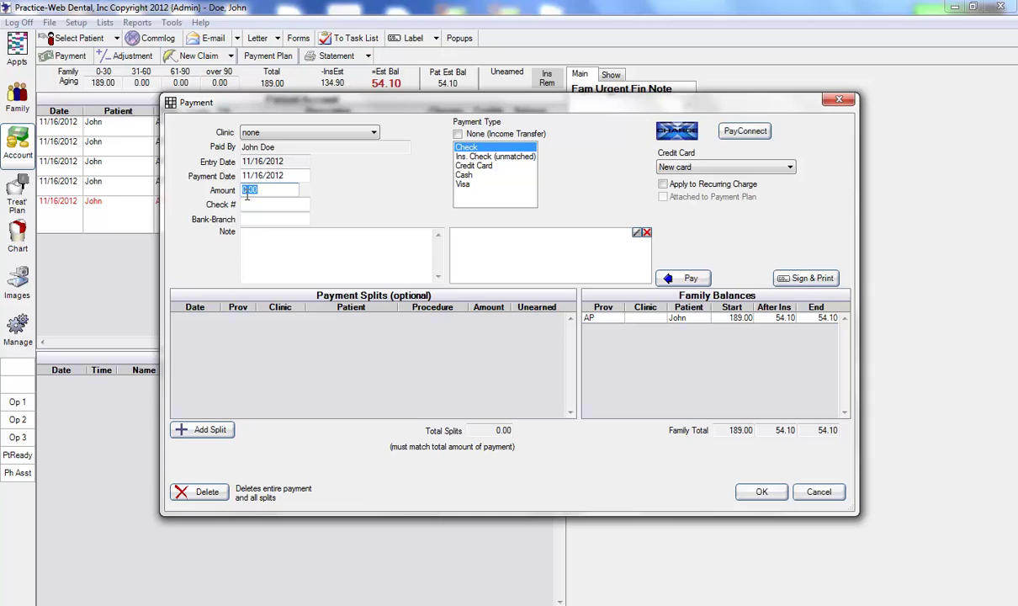
type("54.1")
type("0")
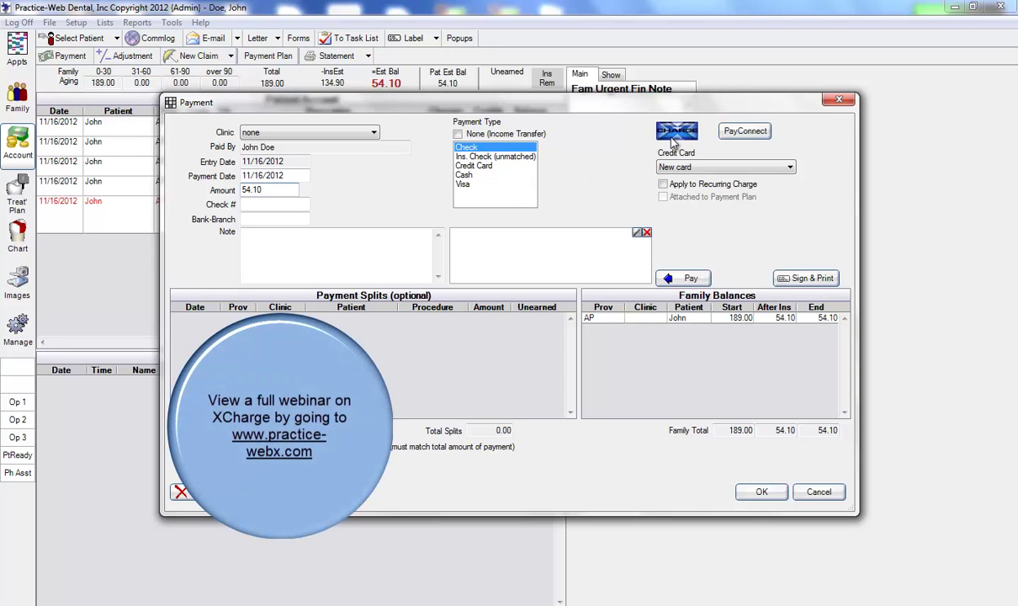
mouse_move(455, 268)
left_mouse_down()
mouse_move(482, 242)
mouse_move(631, 247)
left_mouse_up()
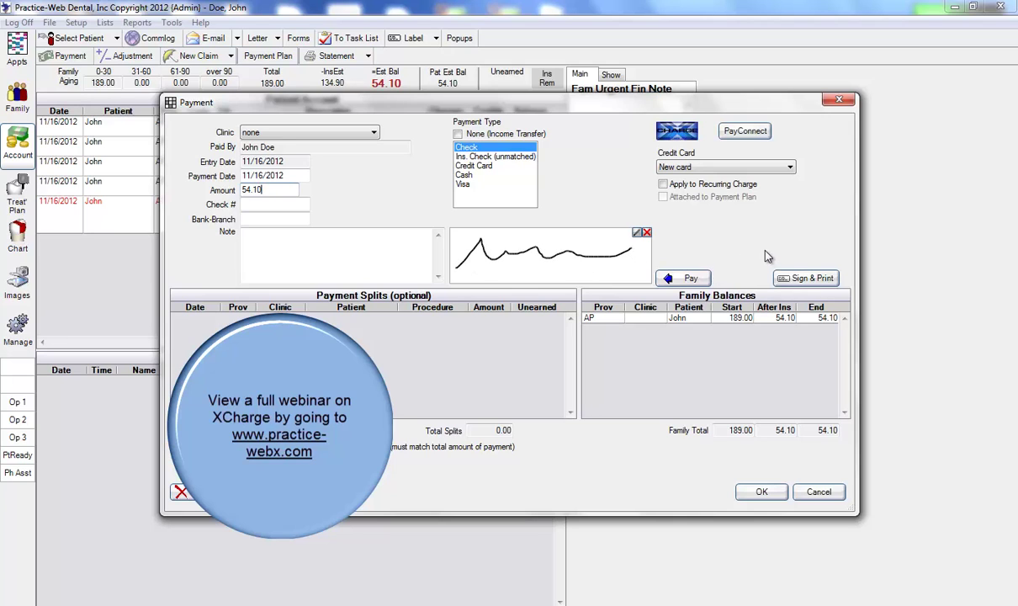
left_click(762, 491)
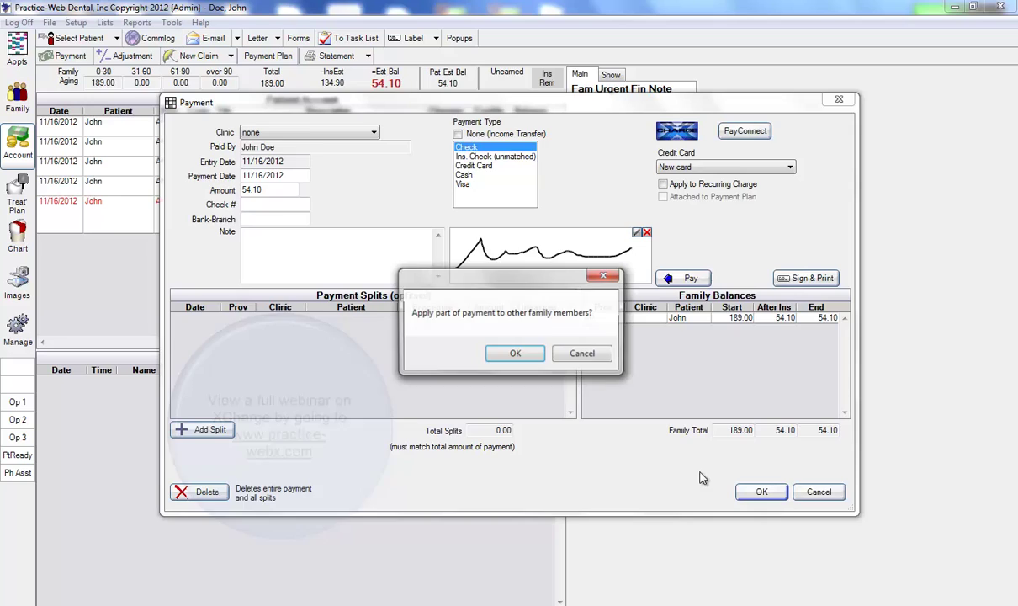
left_click(581, 352)
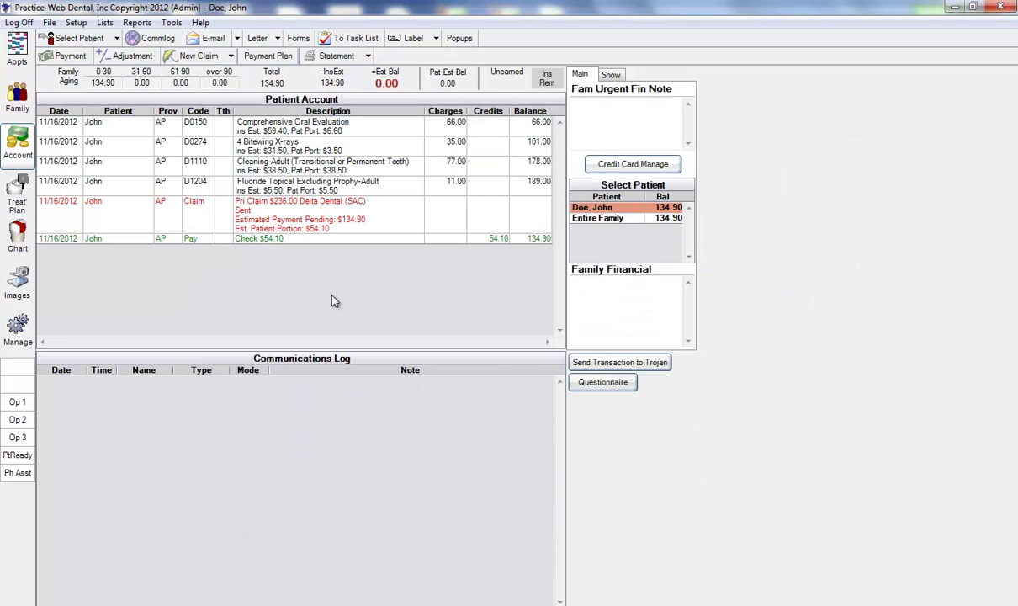
- Record existing porcelain crowns on teeth 15 and 18 in John Doe's chart
left_click(17, 236)
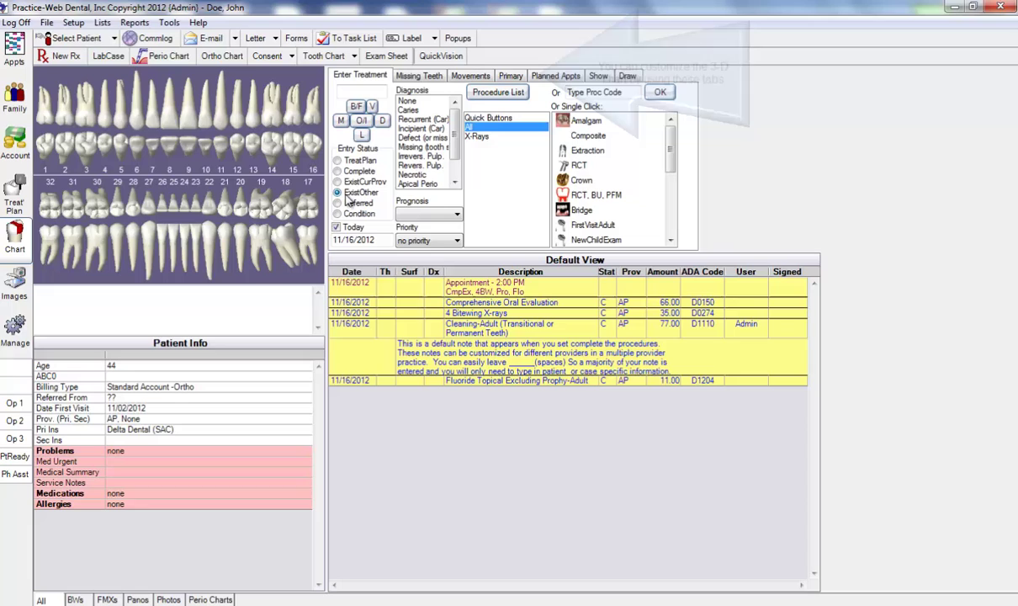
left_click(287, 184)
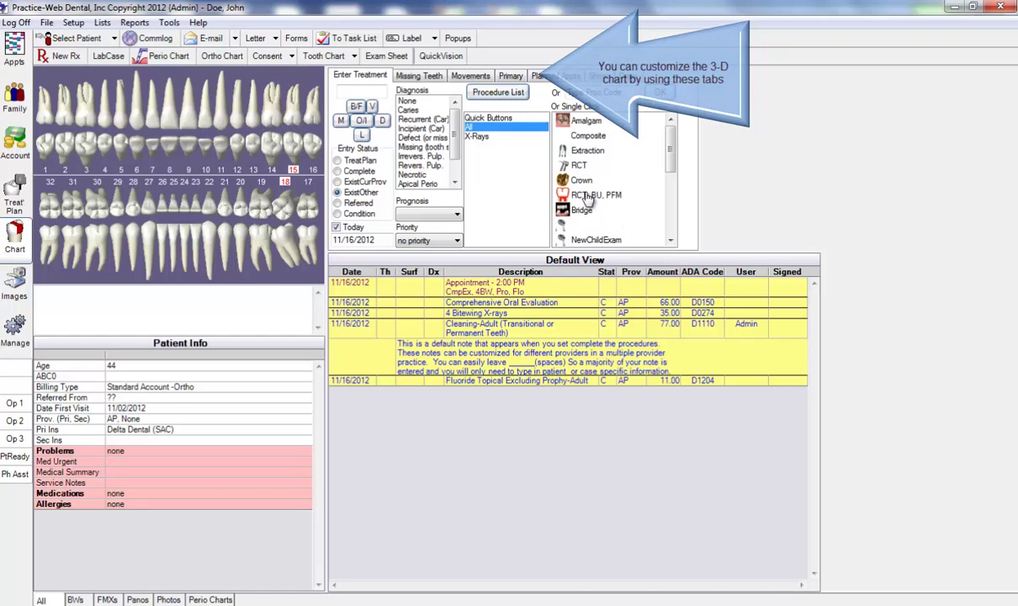
left_click(579, 180)
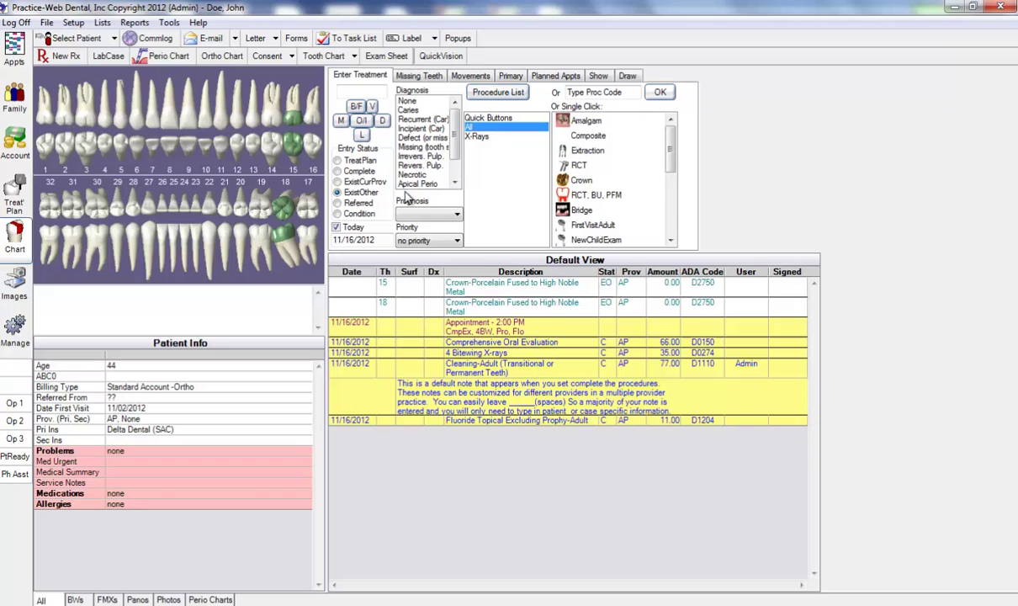
- Treatment-plan a crown, build-up and root canal on tooth 19, then view the treatment plan
left_click(339, 161)
left_click(259, 183)
left_click(585, 196)
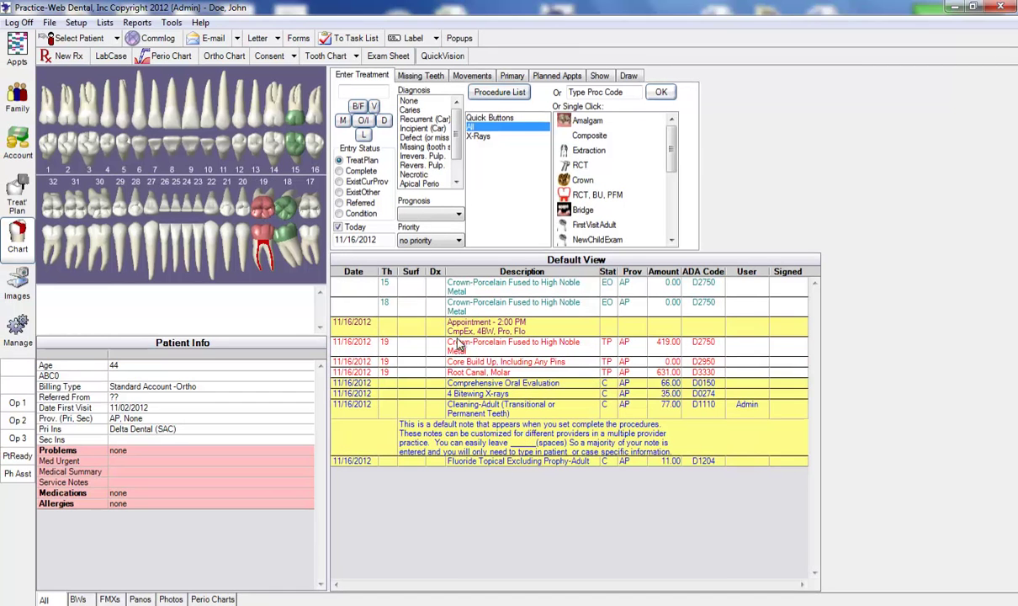
left_click(22, 192)
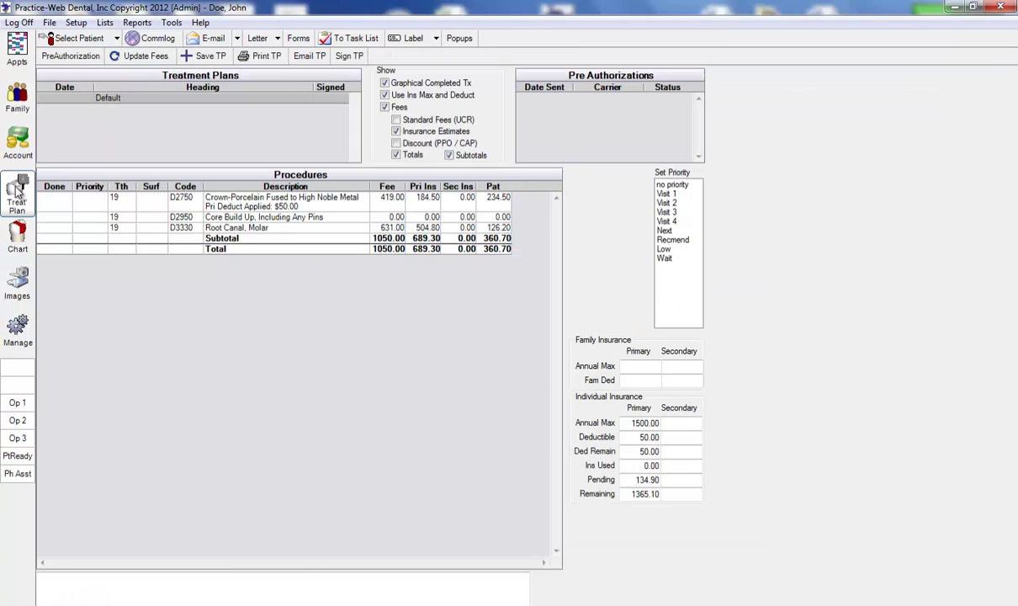
- Prioritise crown Visit 1, build-up Visit 2, root canal Visit 3, and save the crown plan
left_click(232, 207)
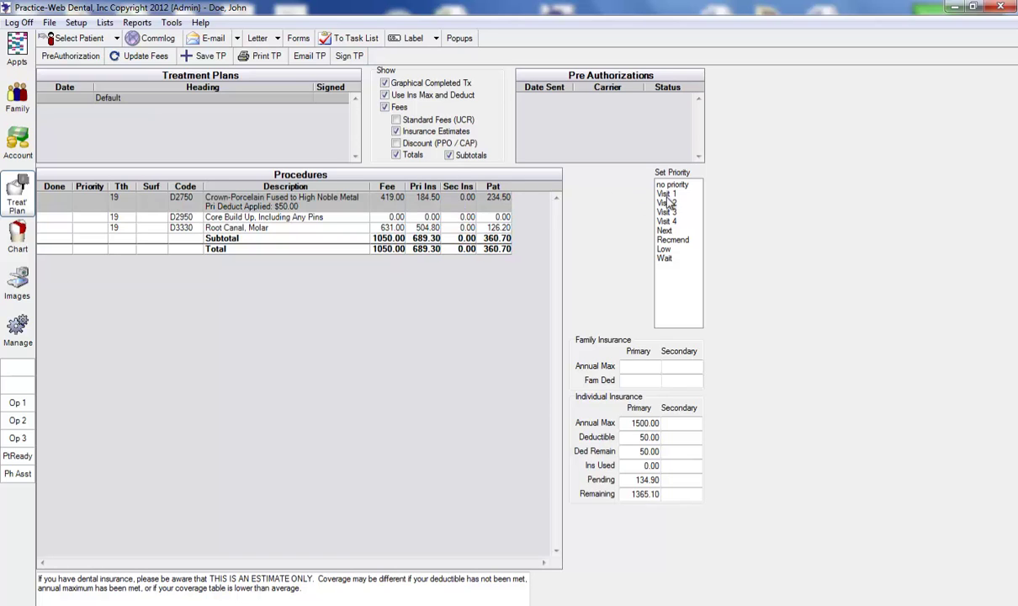
left_click(665, 194)
left_click(349, 230)
left_click(665, 202)
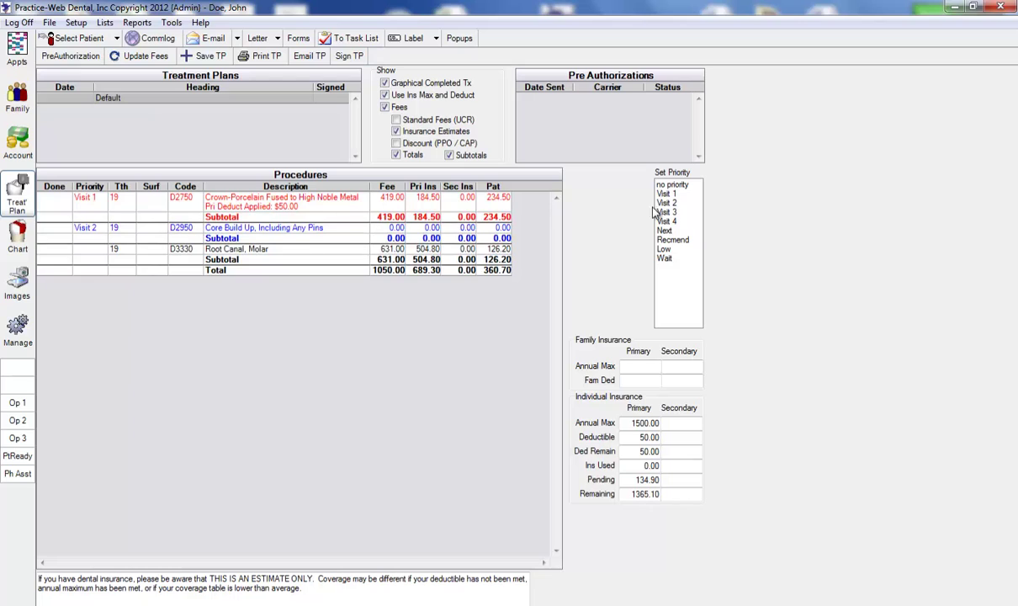
left_click(290, 246)
left_click(666, 212)
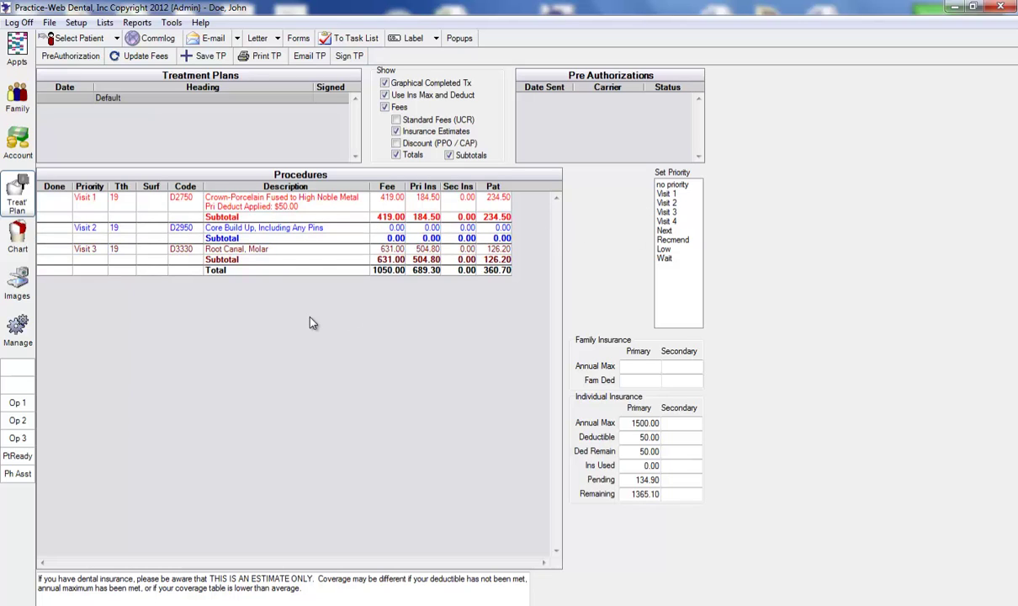
left_click(281, 199)
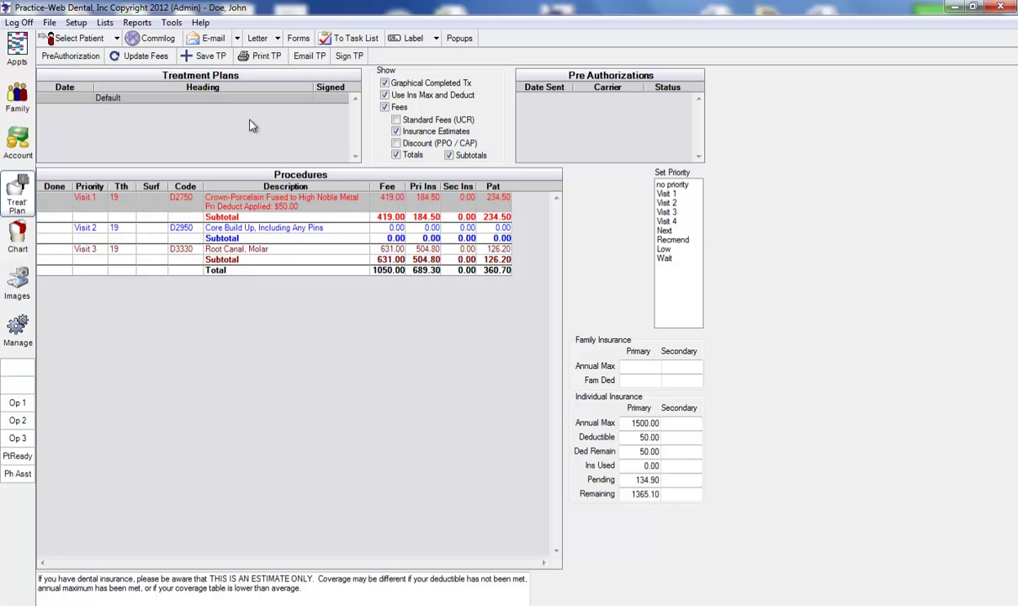
left_click(206, 55)
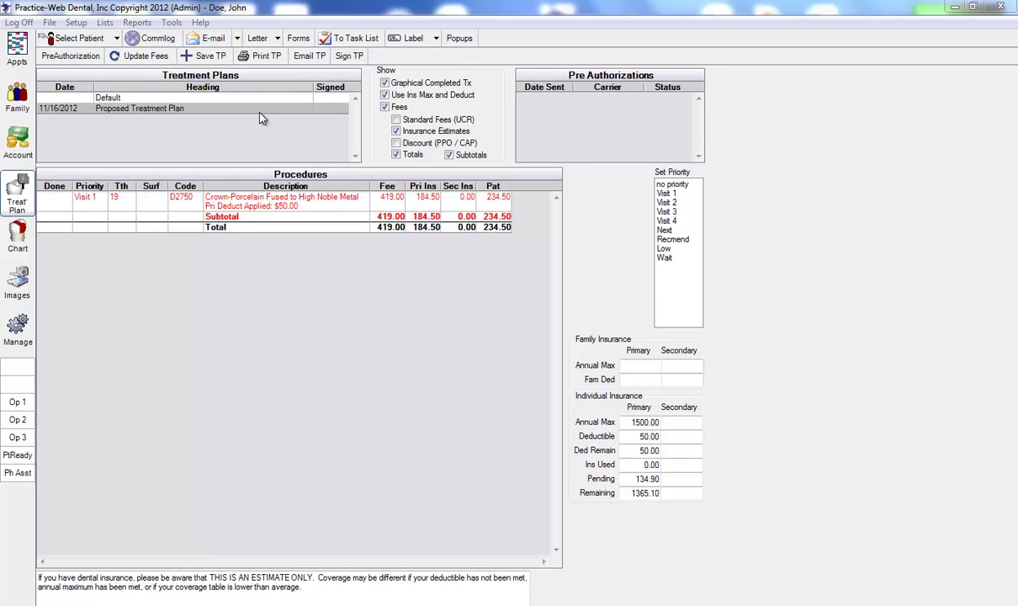
- Capture John Doe's signature on the $419 tooth-19 crown treatment plan and accept it
left_click(351, 57)
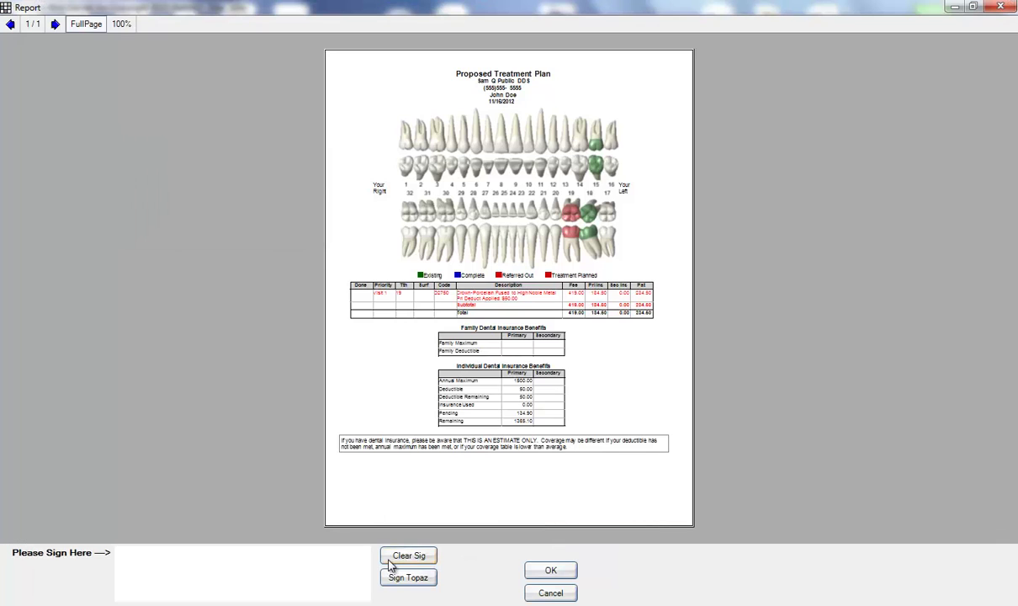
mouse_move(124, 583)
left_mouse_down()
mouse_move(238, 586)
mouse_move(286, 553)
left_mouse_up()
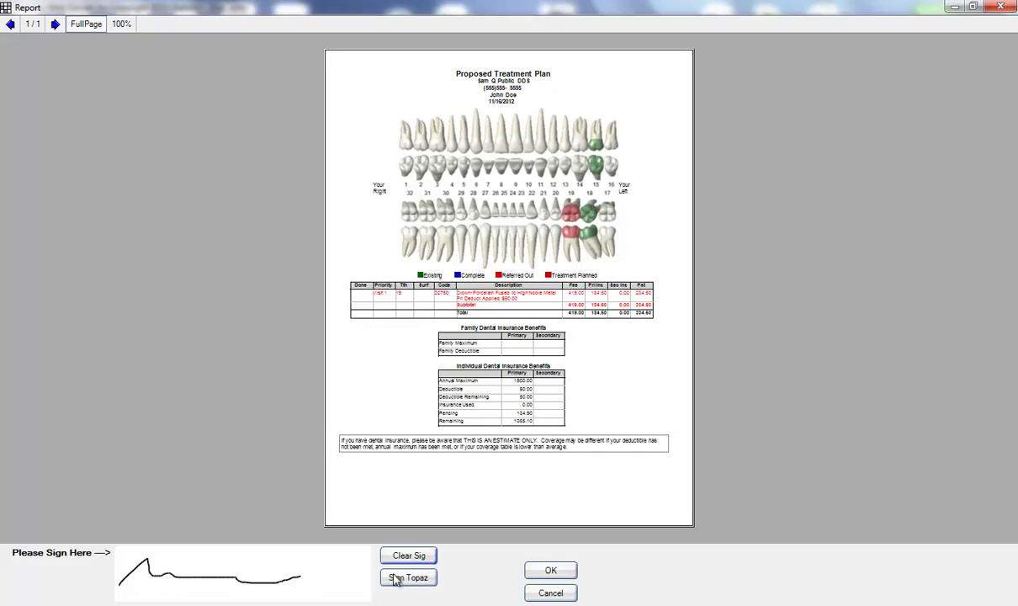
left_click(550, 571)
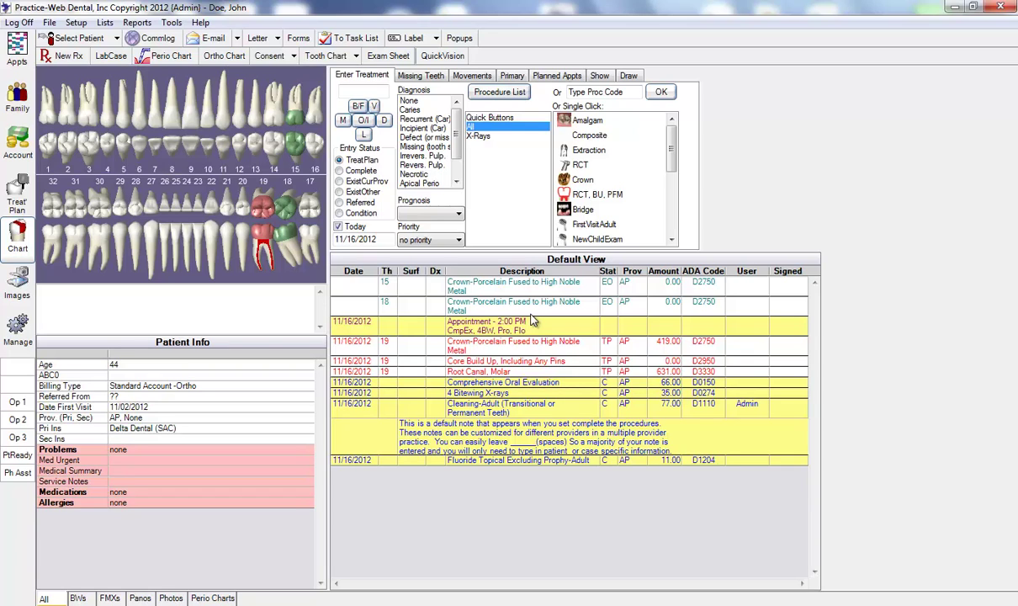
- Open the Procedure consent form, mark it and fill line 9 with 'test'
left_click(294, 57)
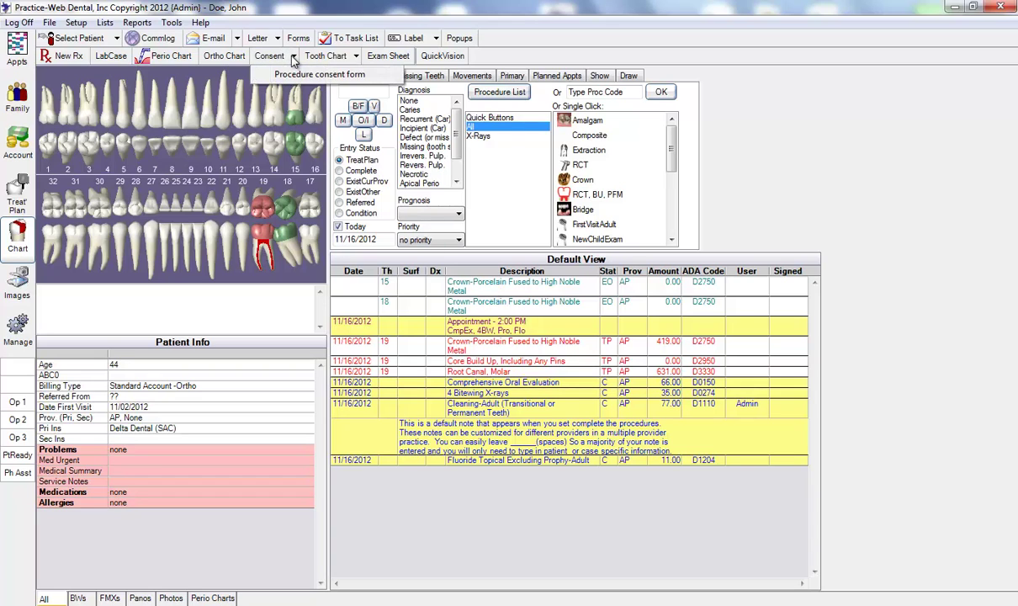
left_click(305, 75)
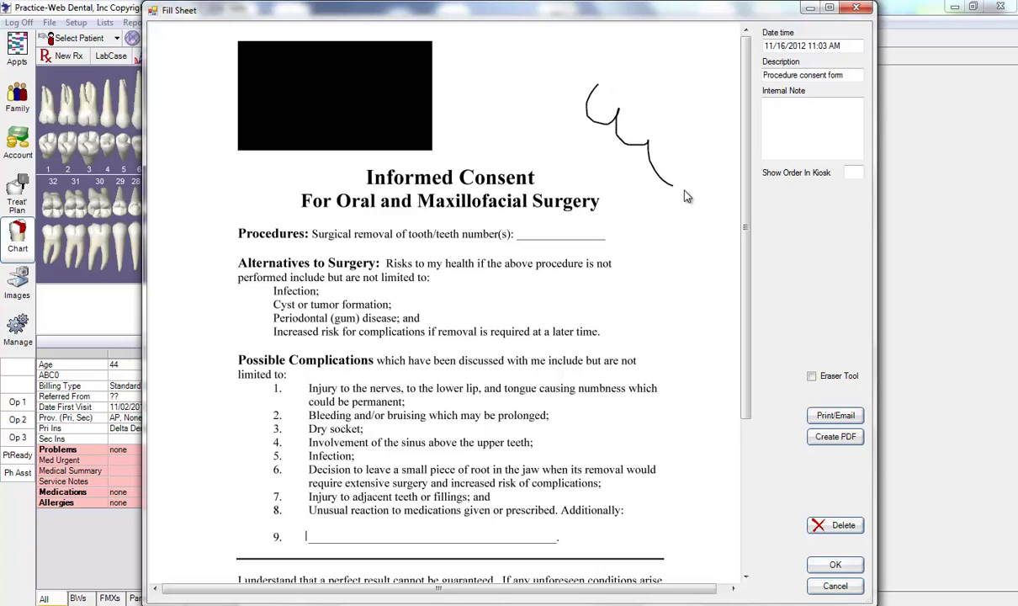
left_click_drag(686, 196, 686, 284)
type("tes")
type("t")
- Sign the patient line and save the consent form to John Doe's chart
scroll(698, 234, "down", 5)
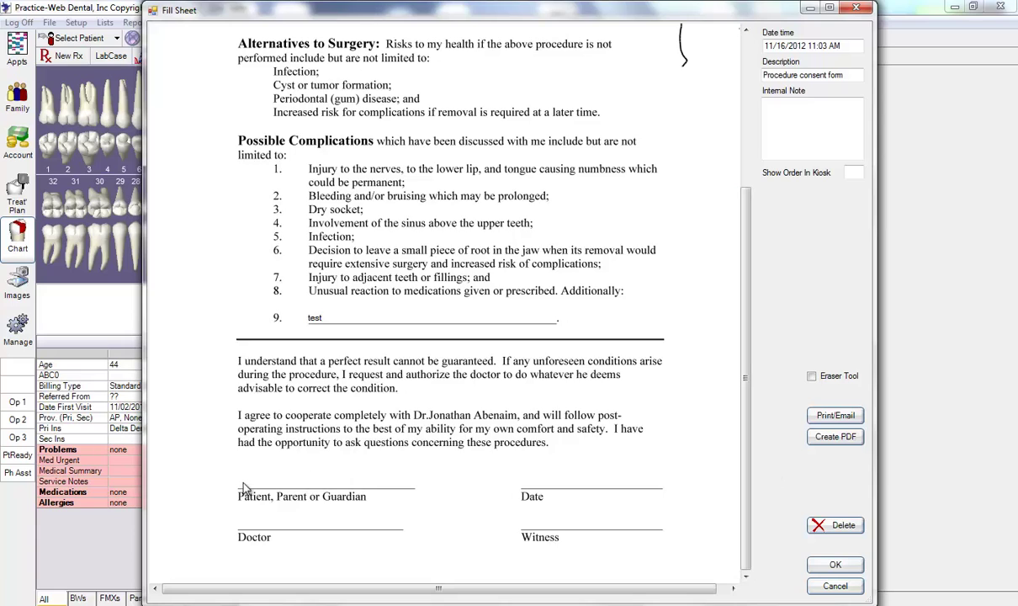
left_click_drag(242, 481, 433, 476)
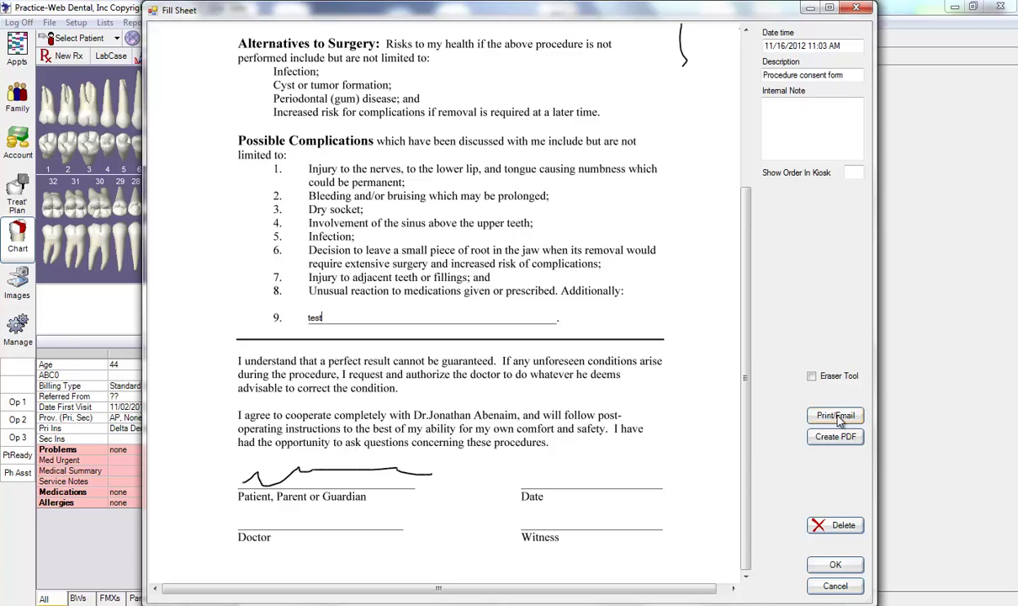
left_click(834, 566)
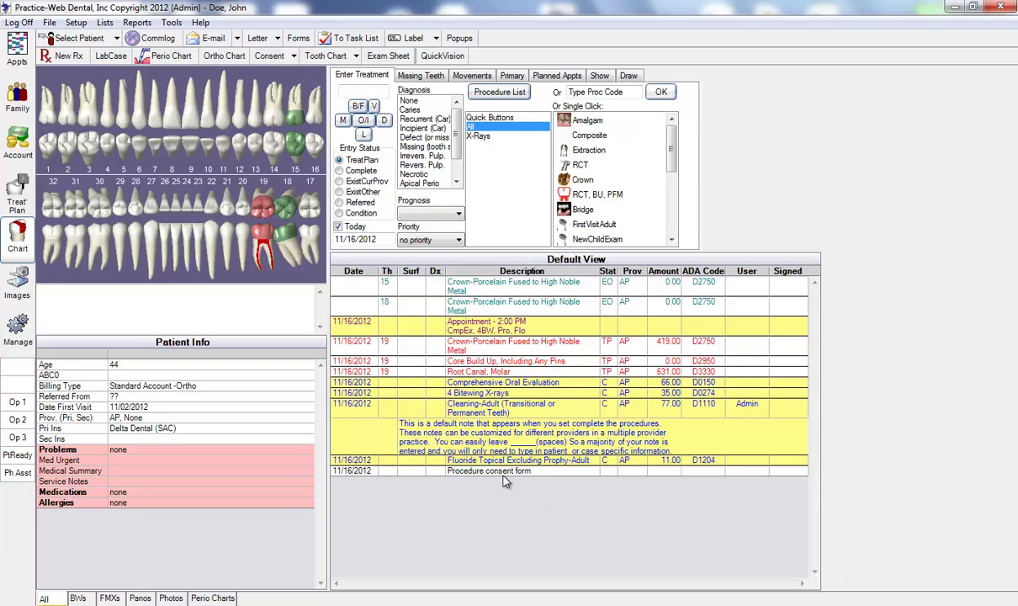